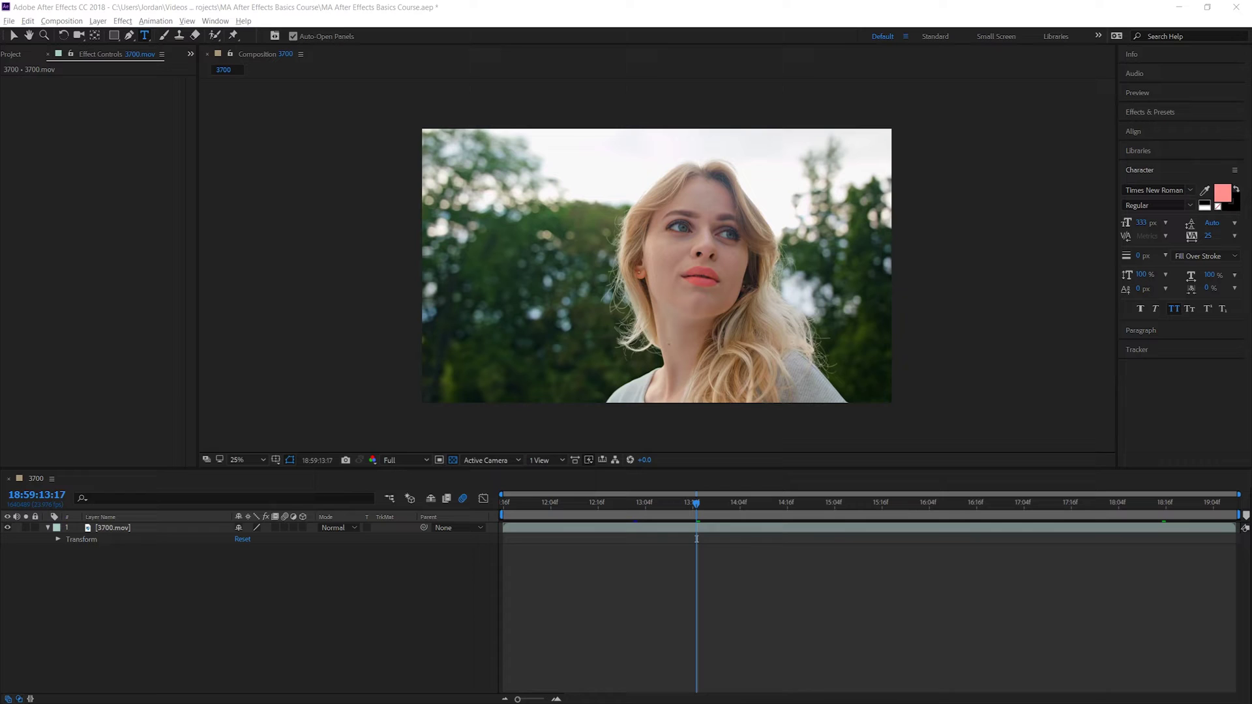
Step: Collapse the 3700.mov Transform properties and start an empty text layer above it in the viewer
left_click(521, 591)
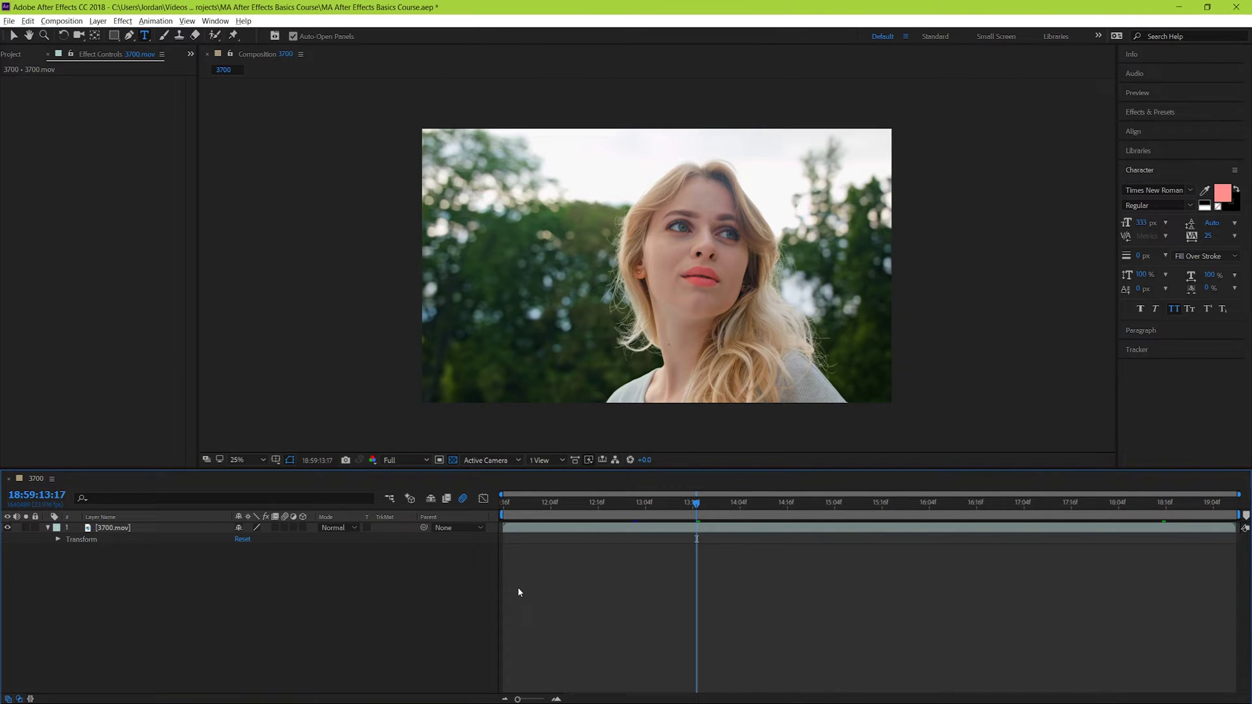
key("ctrl+grave")
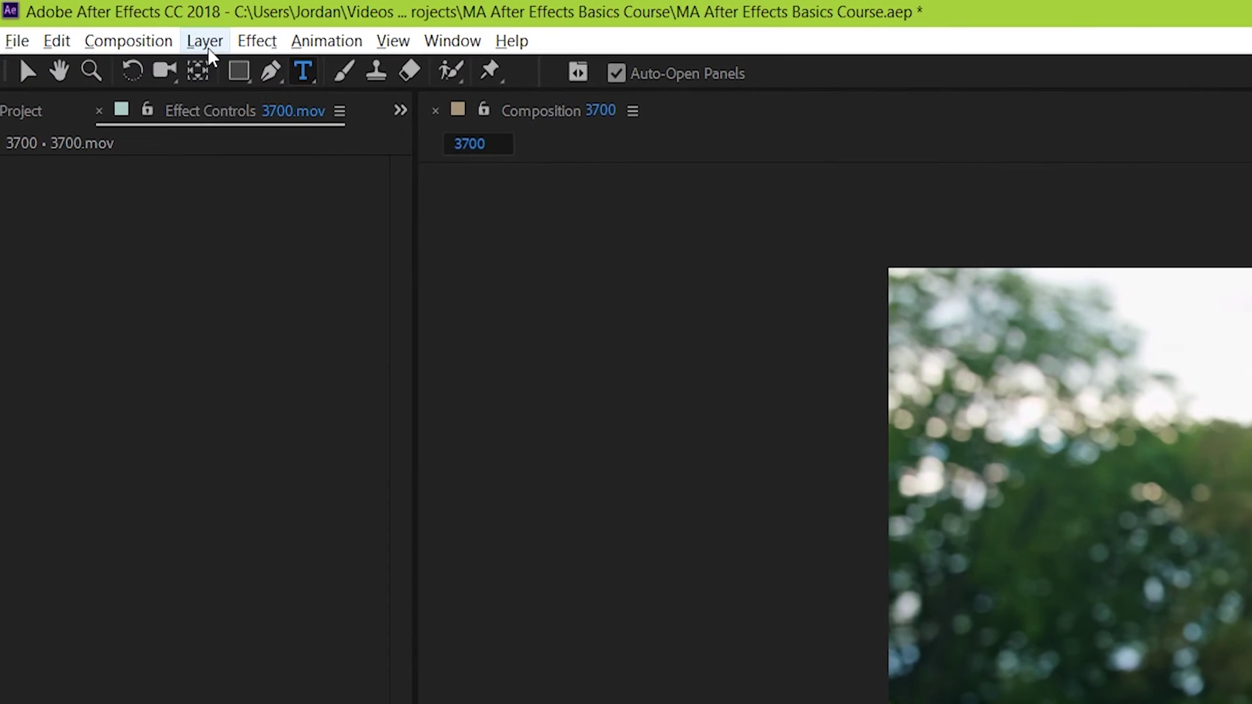
left_click(98, 21)
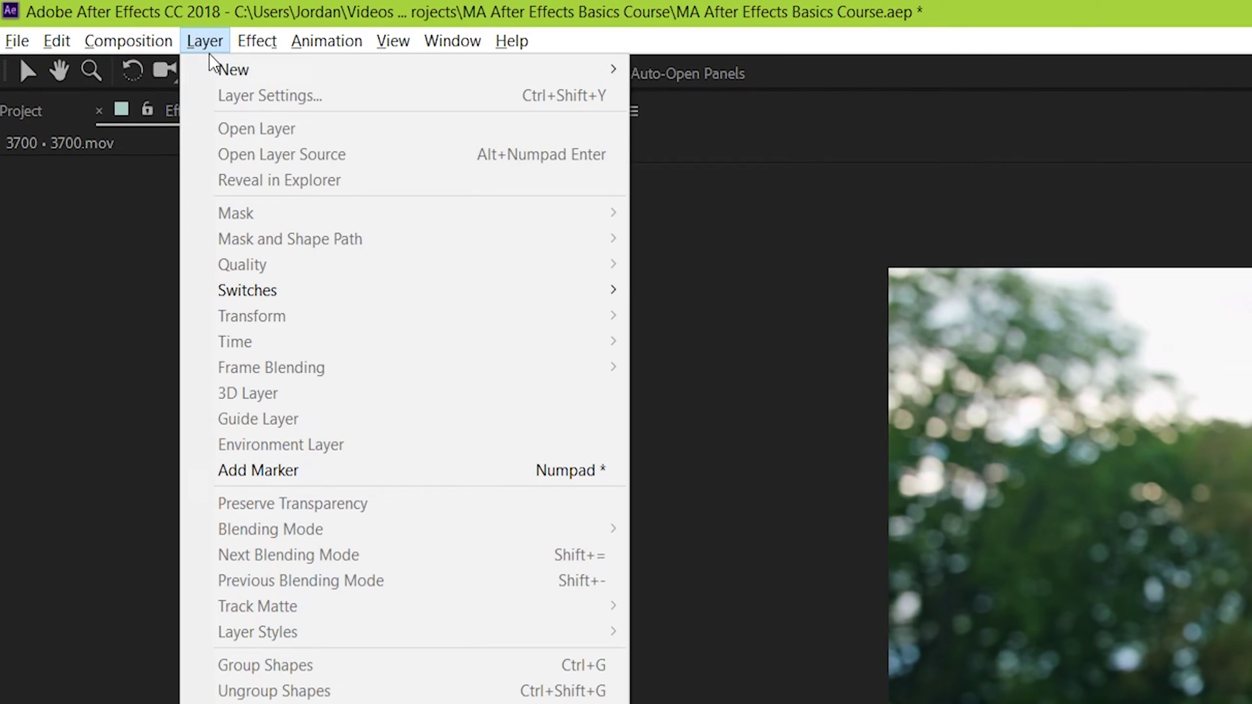
mouse_move(215, 70)
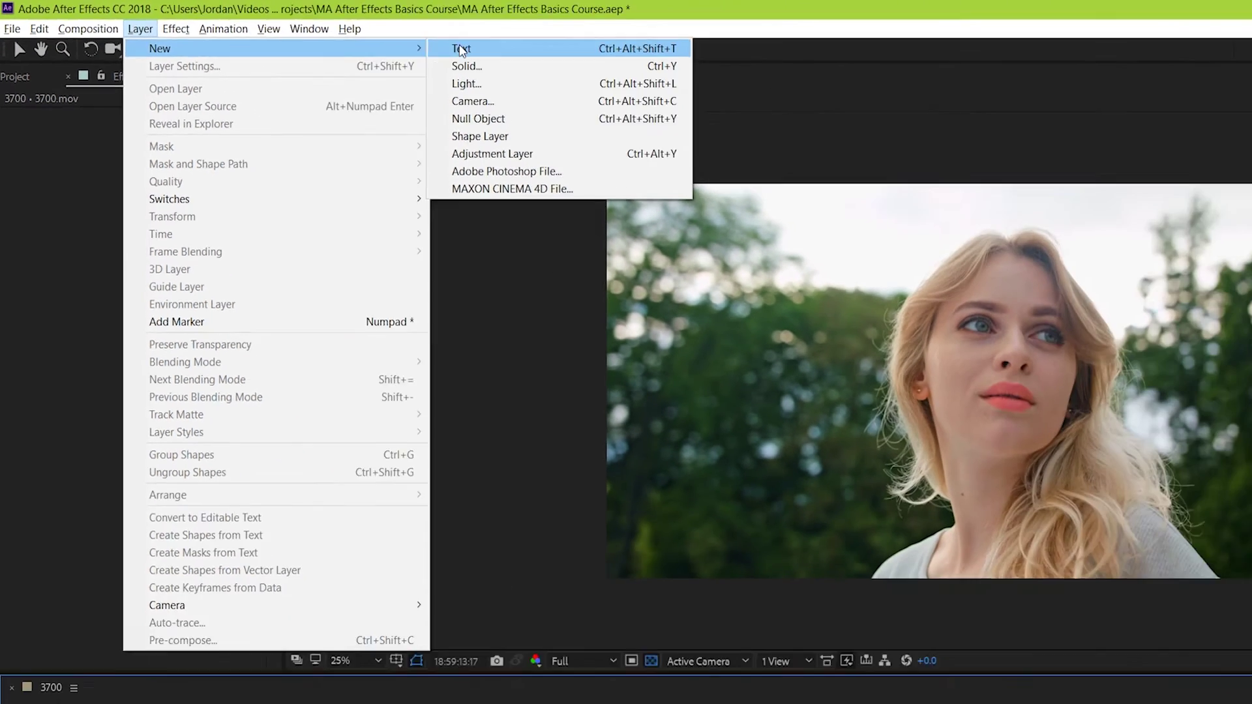
left_click(665, 75)
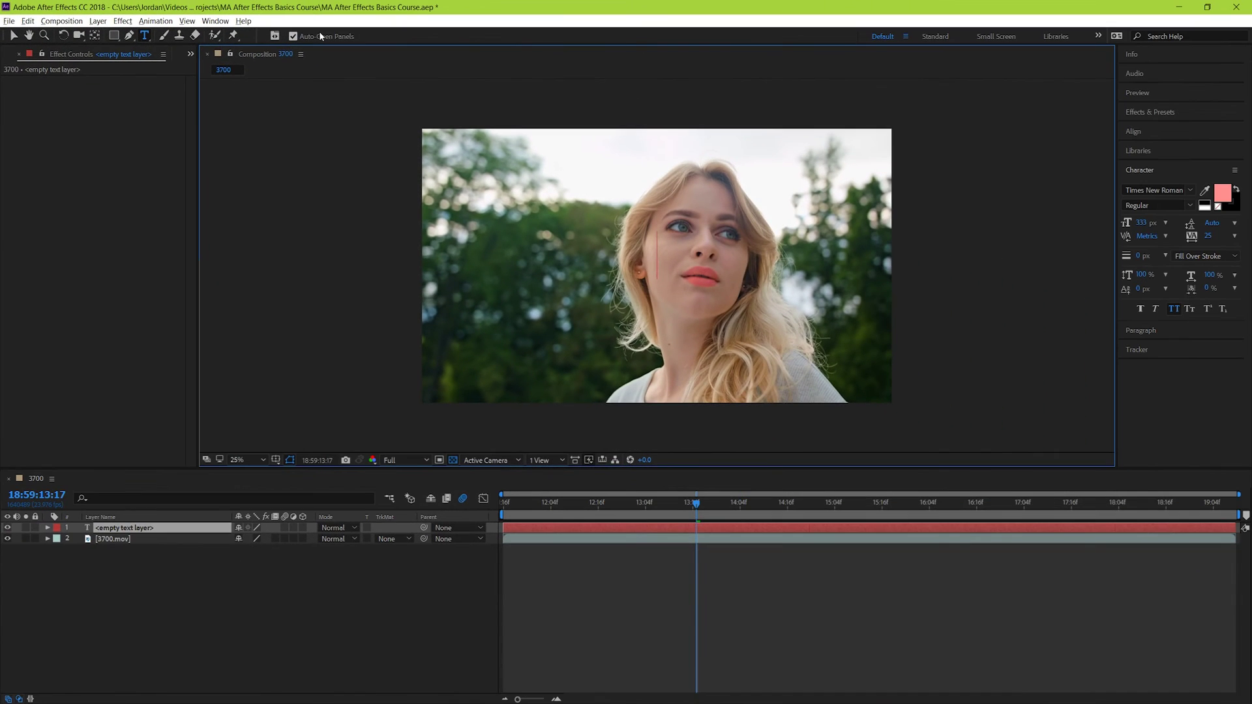
key("ctrl+z")
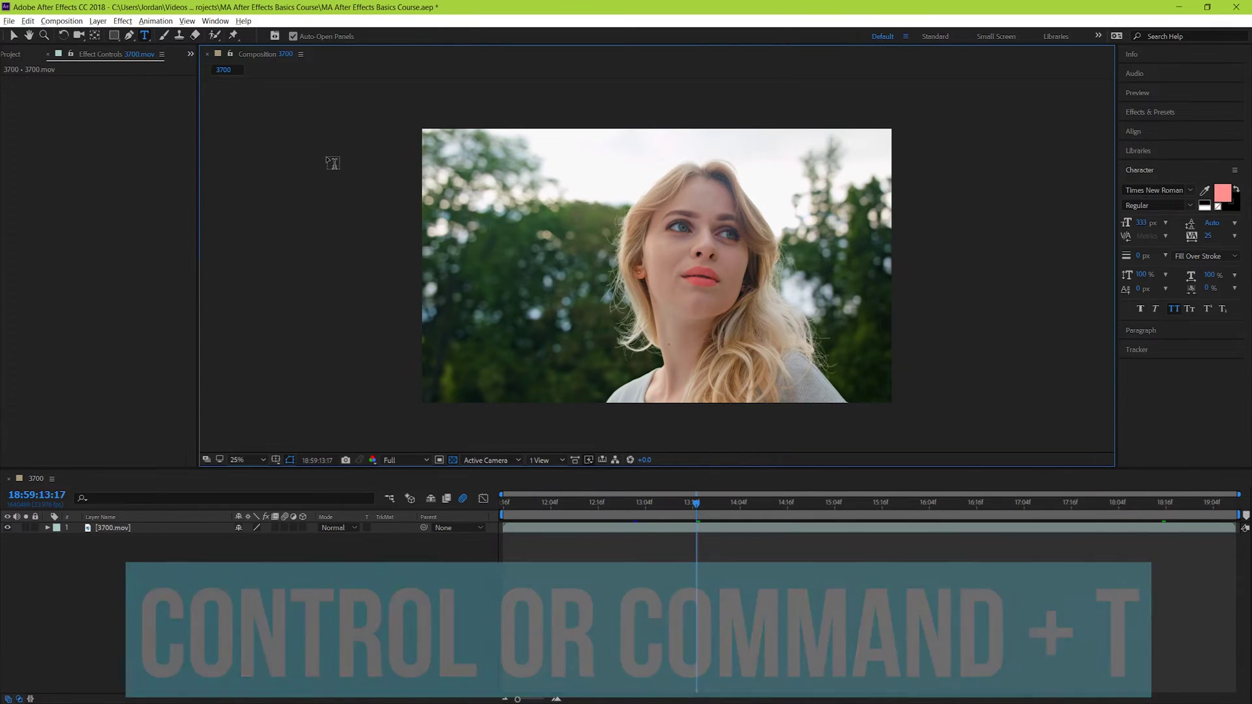
left_click(666, 253)
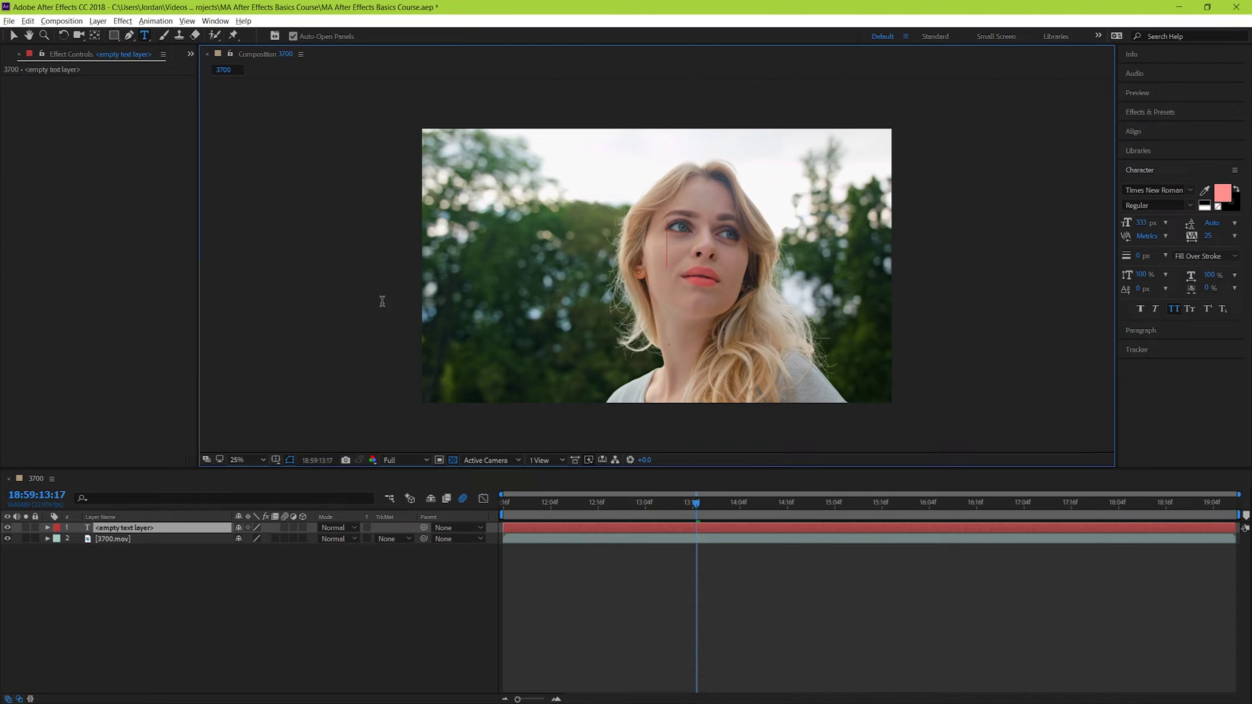
Step: Type 'Motion Array' as the title text over the footage
type("Motion Arra")
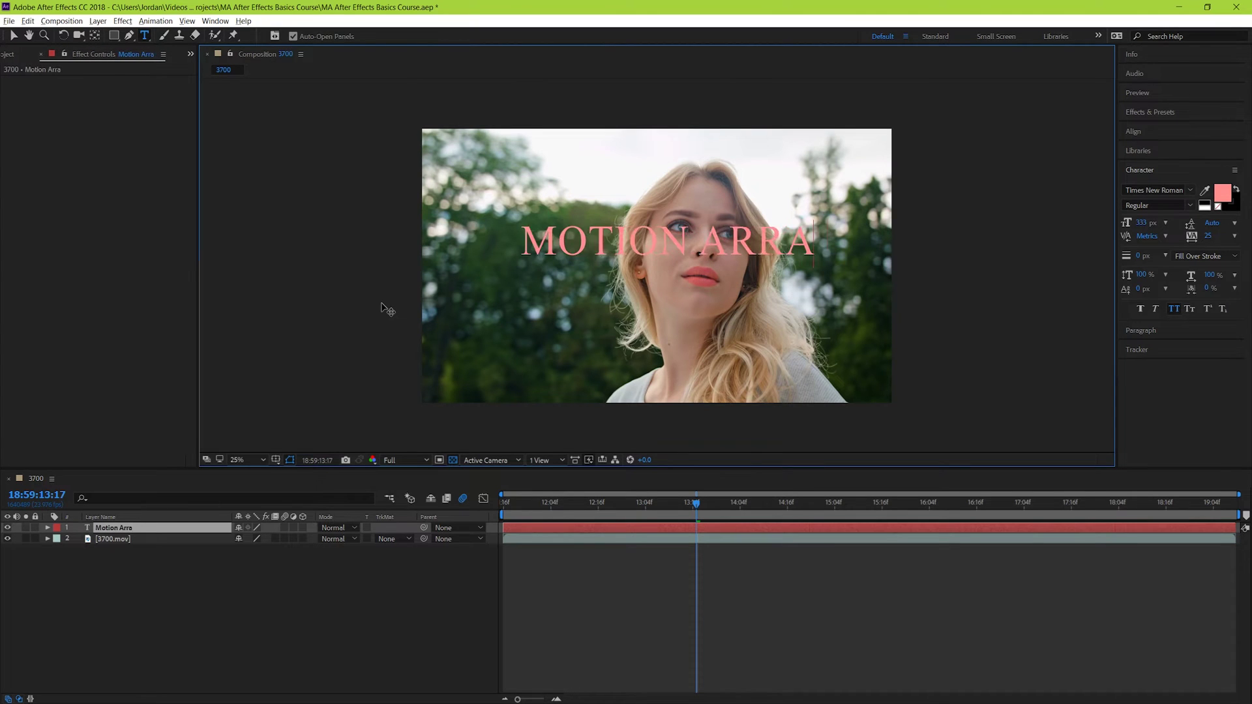
type("y")
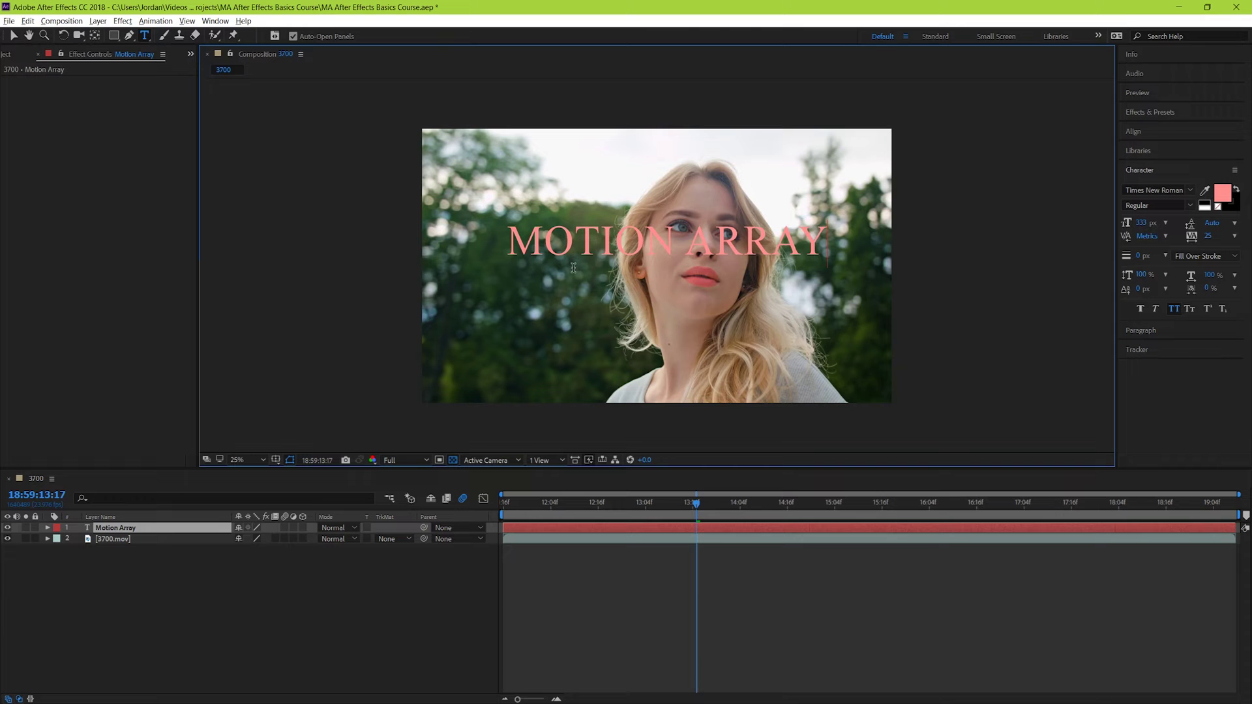
Step: Set the selected title text to Bebas Neue Bold from the Character panel font list
triple_click(573, 242)
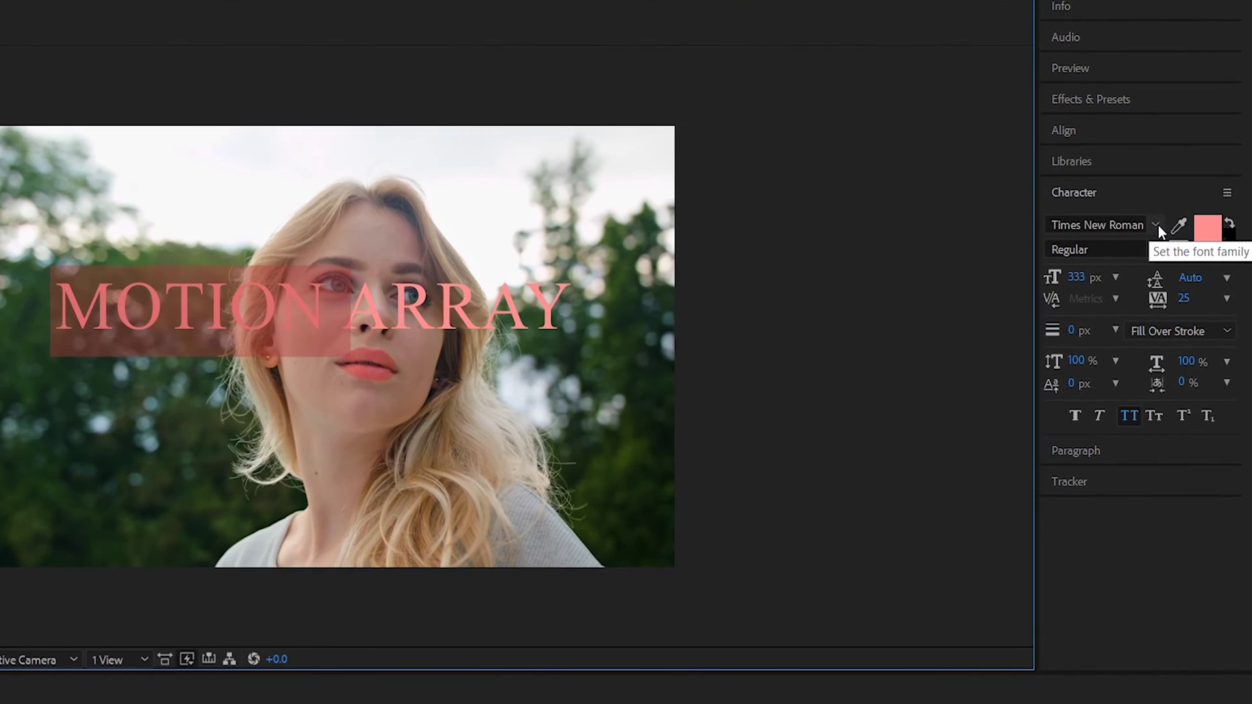
left_click(1192, 190)
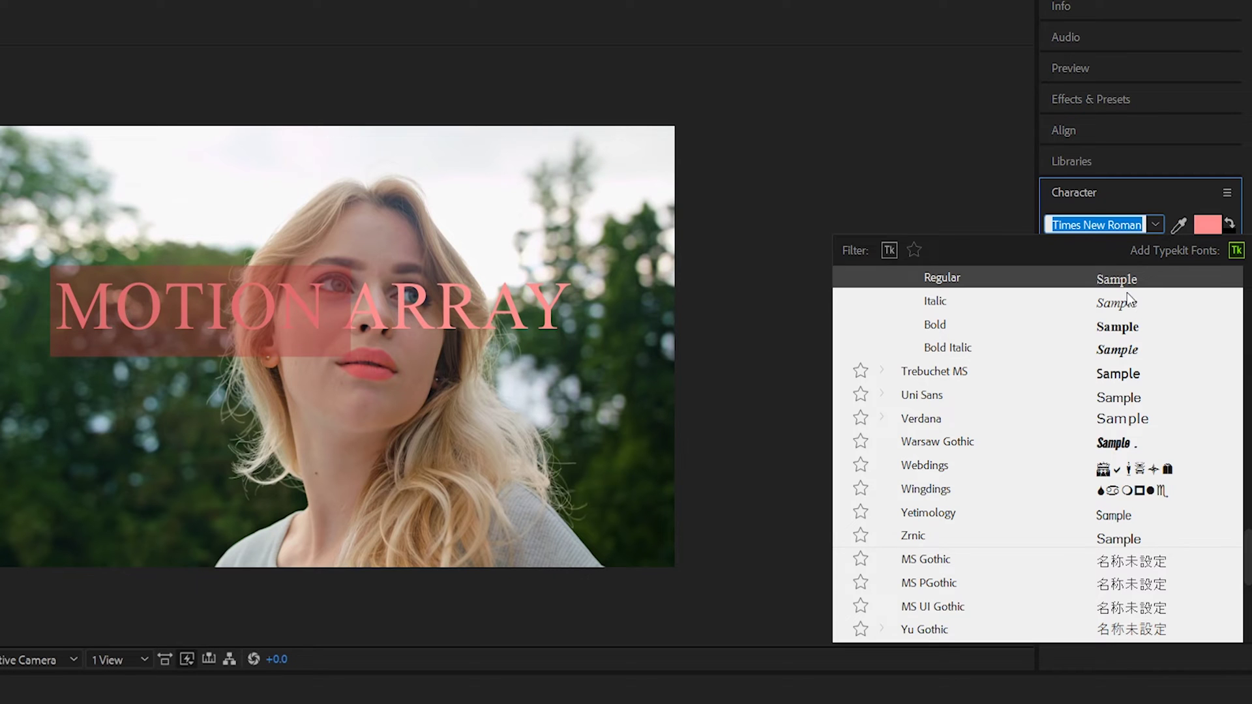
scroll(1138, 475, "down", 5)
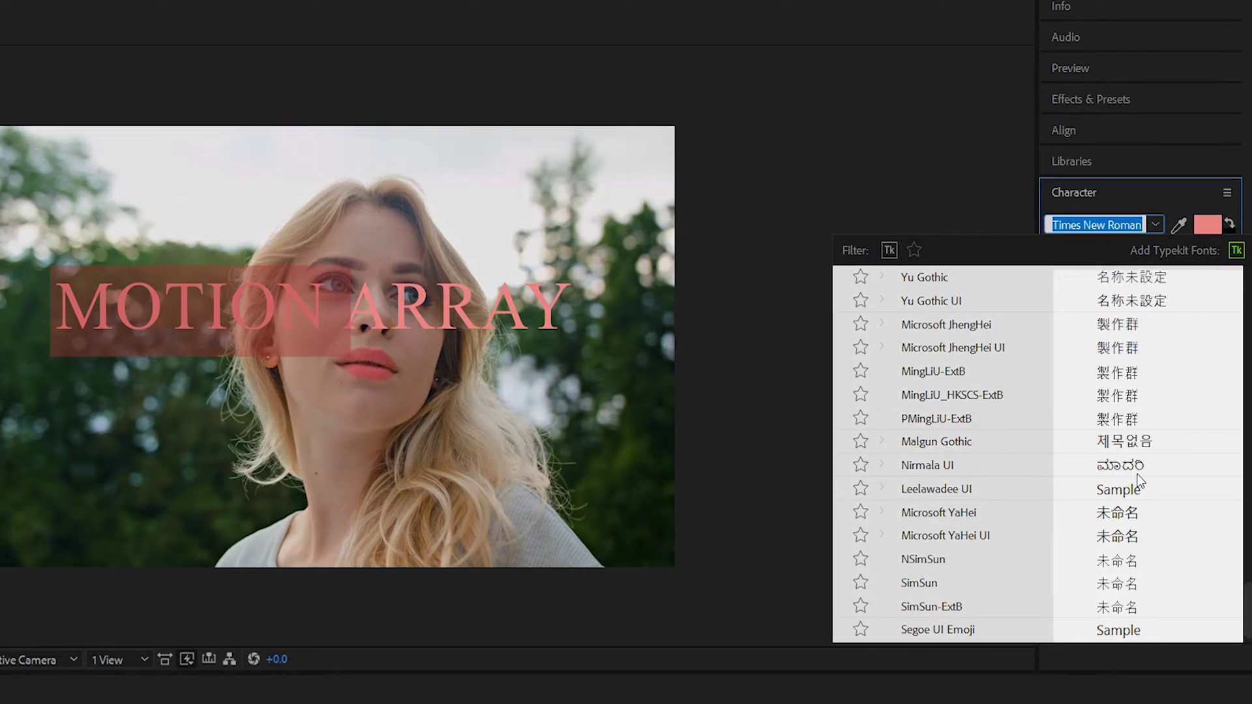
scroll(1137, 474, "up", 11)
scroll(1137, 475, "up", 4)
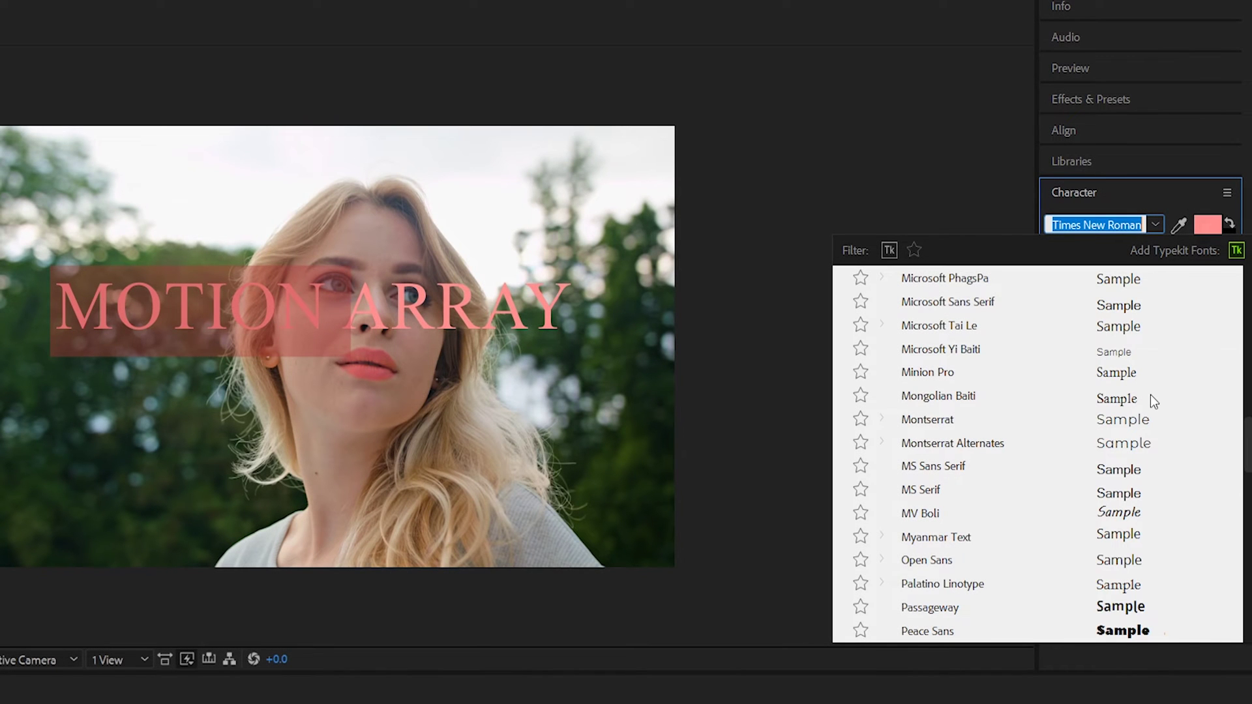
type("beb")
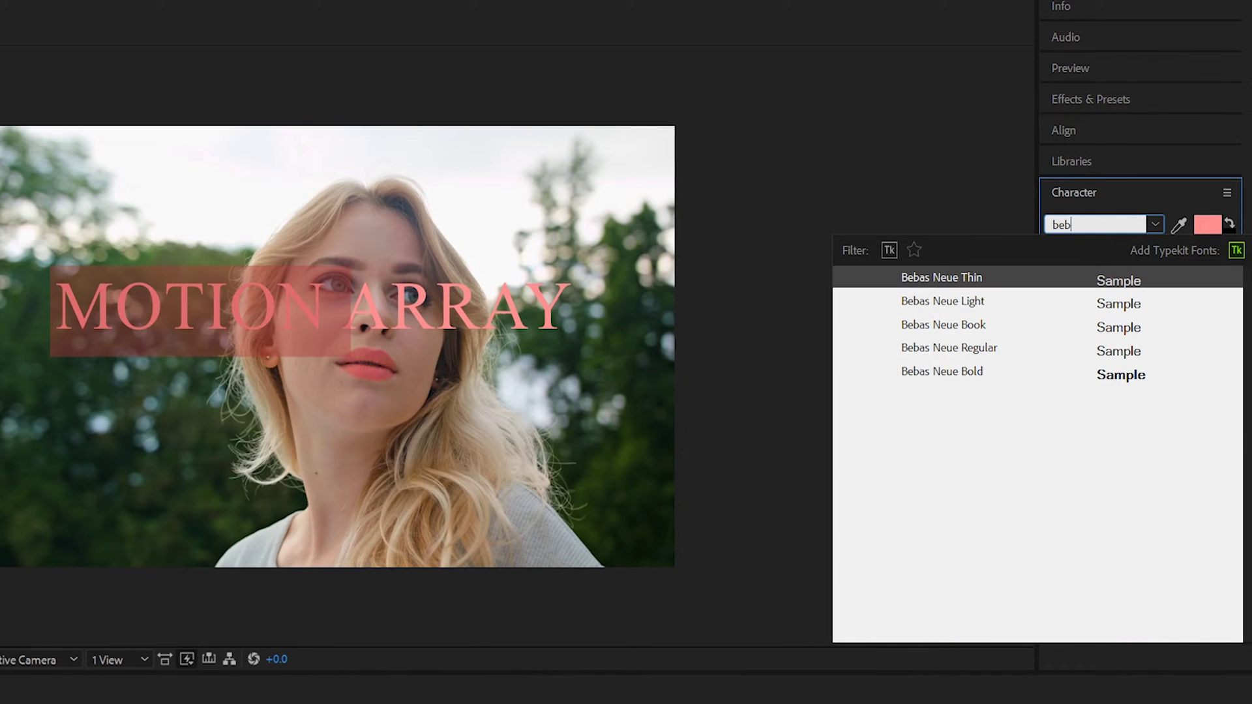
left_click(966, 379)
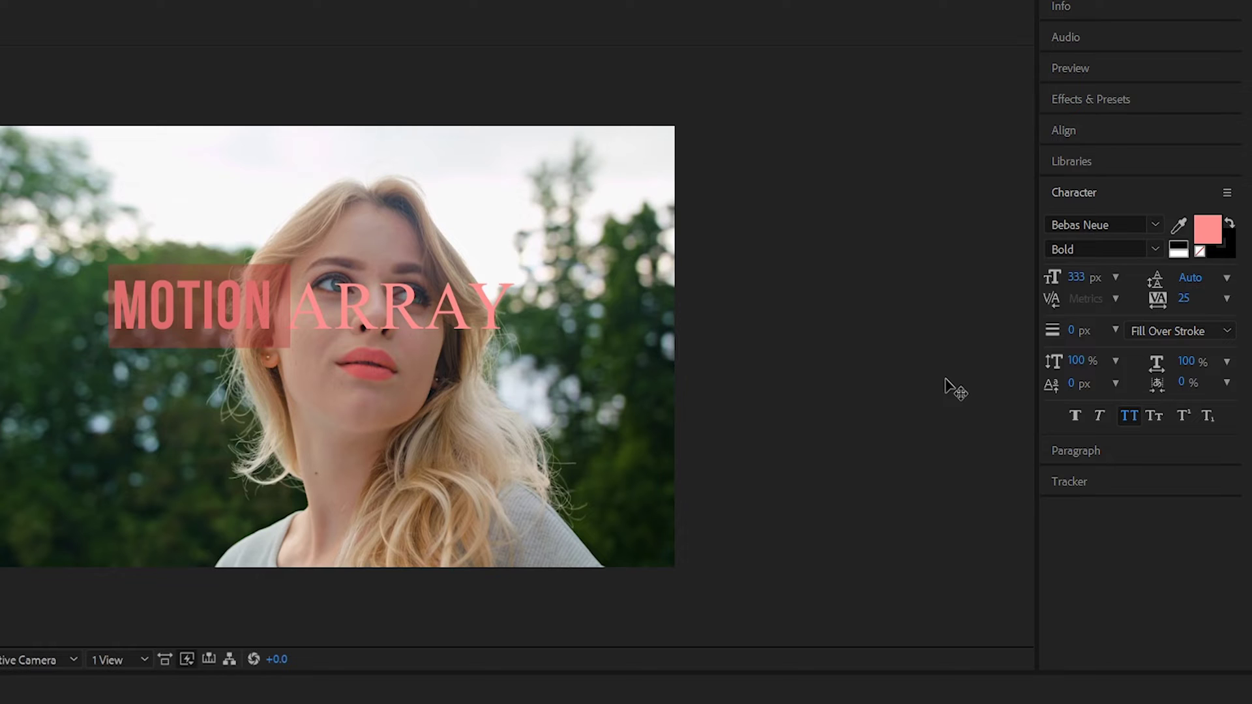
Step: Select the whole MOTION ARRAY line and apply Bebas Neue Bold to all of it
left_click(321, 320)
key("ctrl+a")
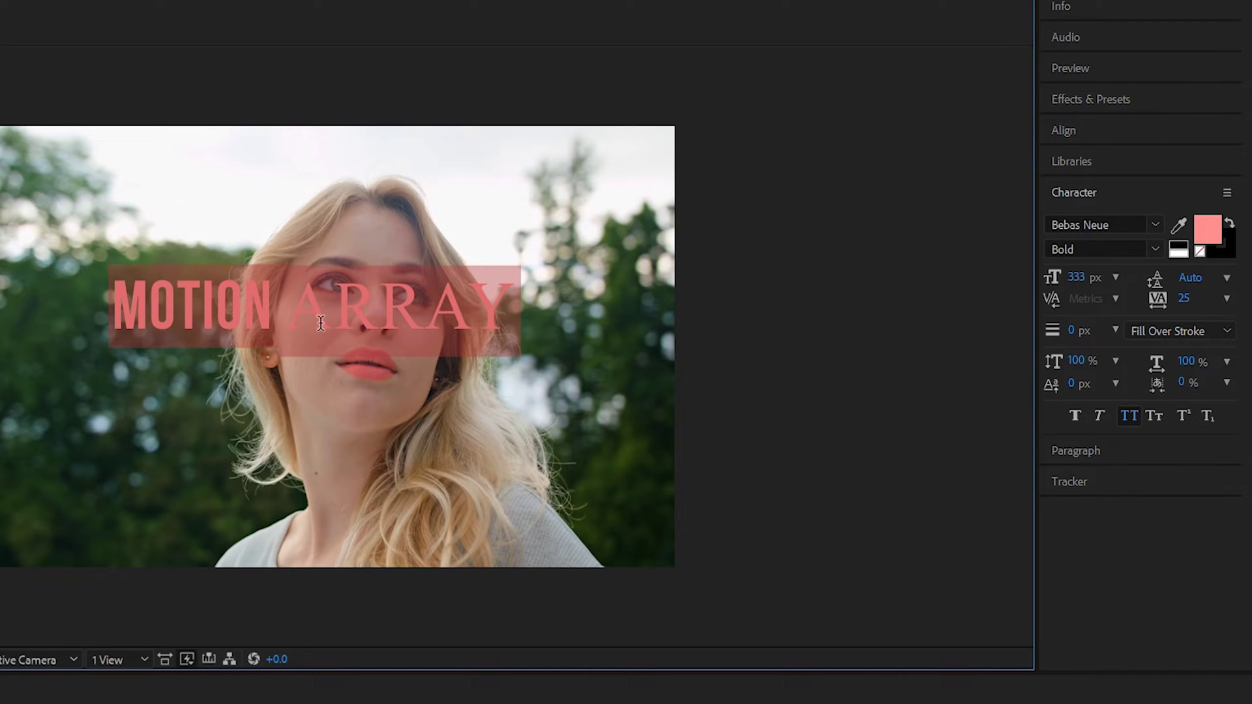
left_click(1156, 221)
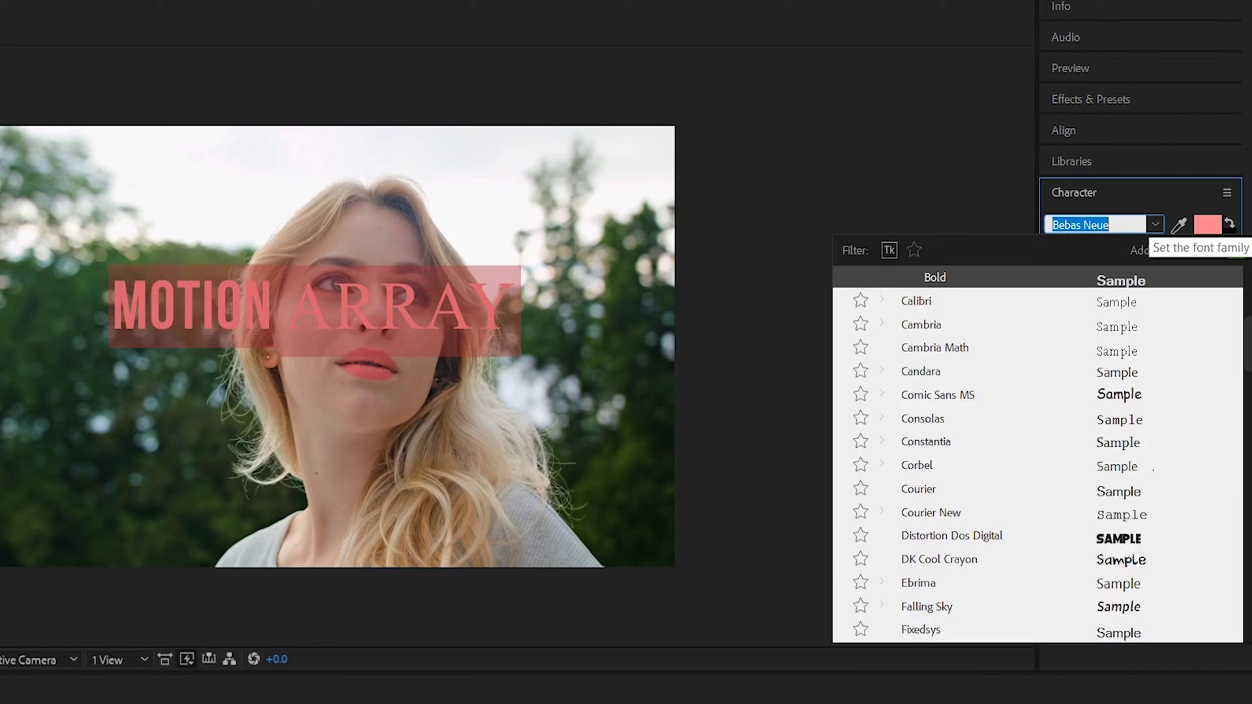
type("beb")
left_click(984, 371)
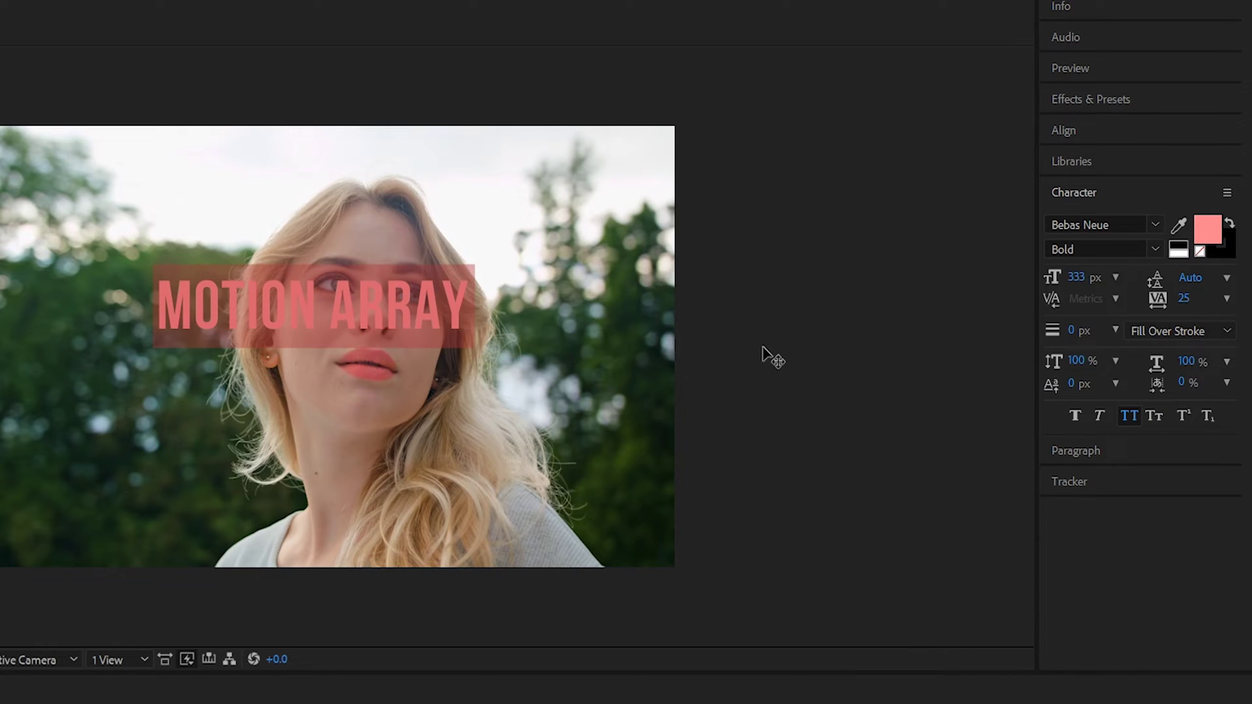
left_click(406, 306)
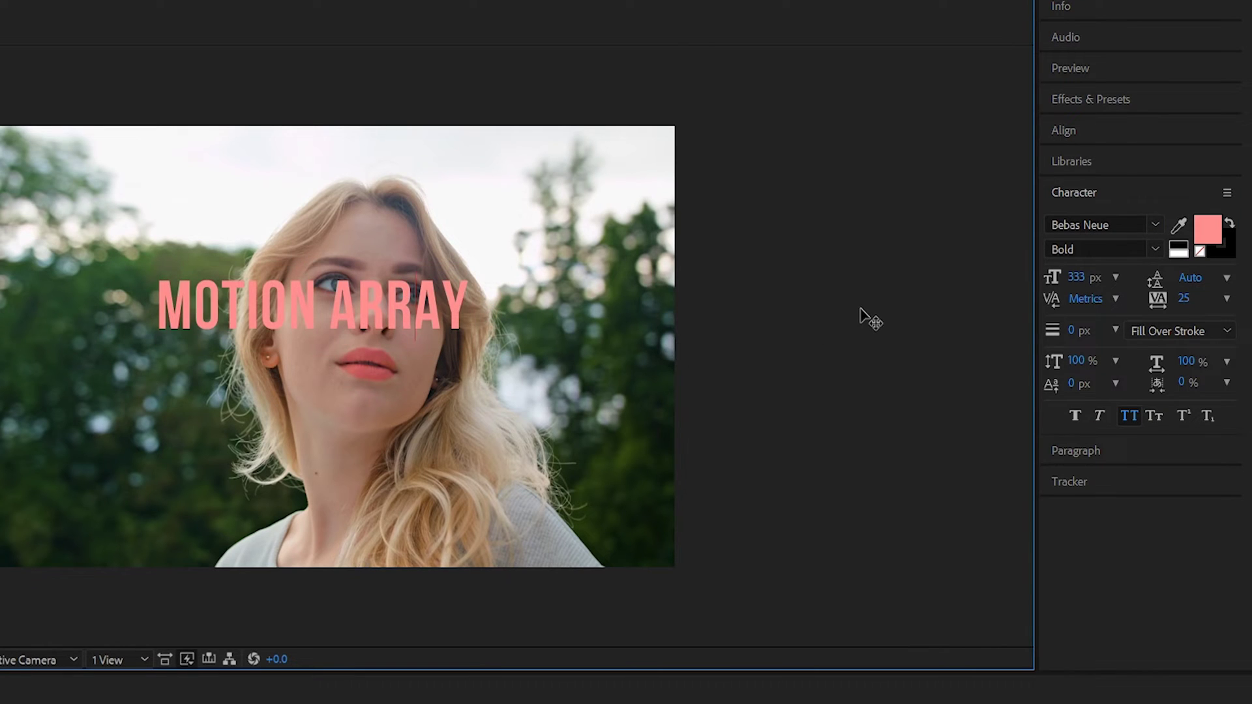
Step: Try the Thin and Book weights on the title, then settle back on Bold
key("ctrl+a")
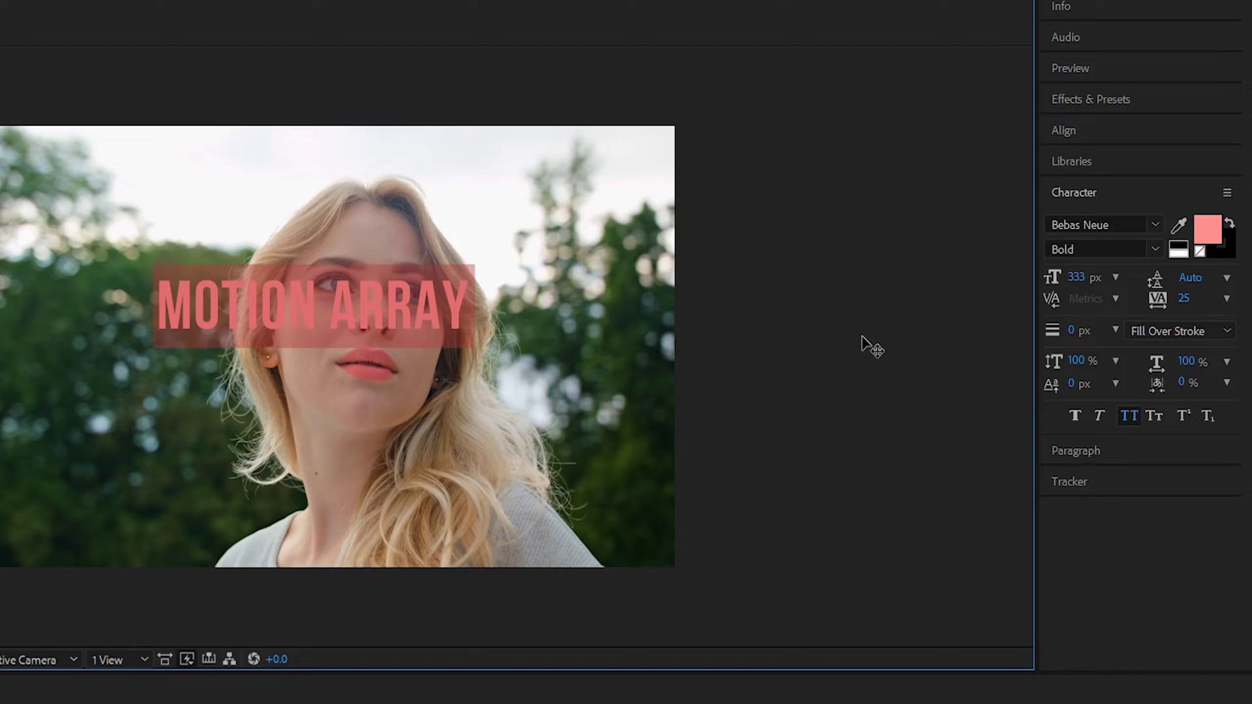
left_click(1154, 251)
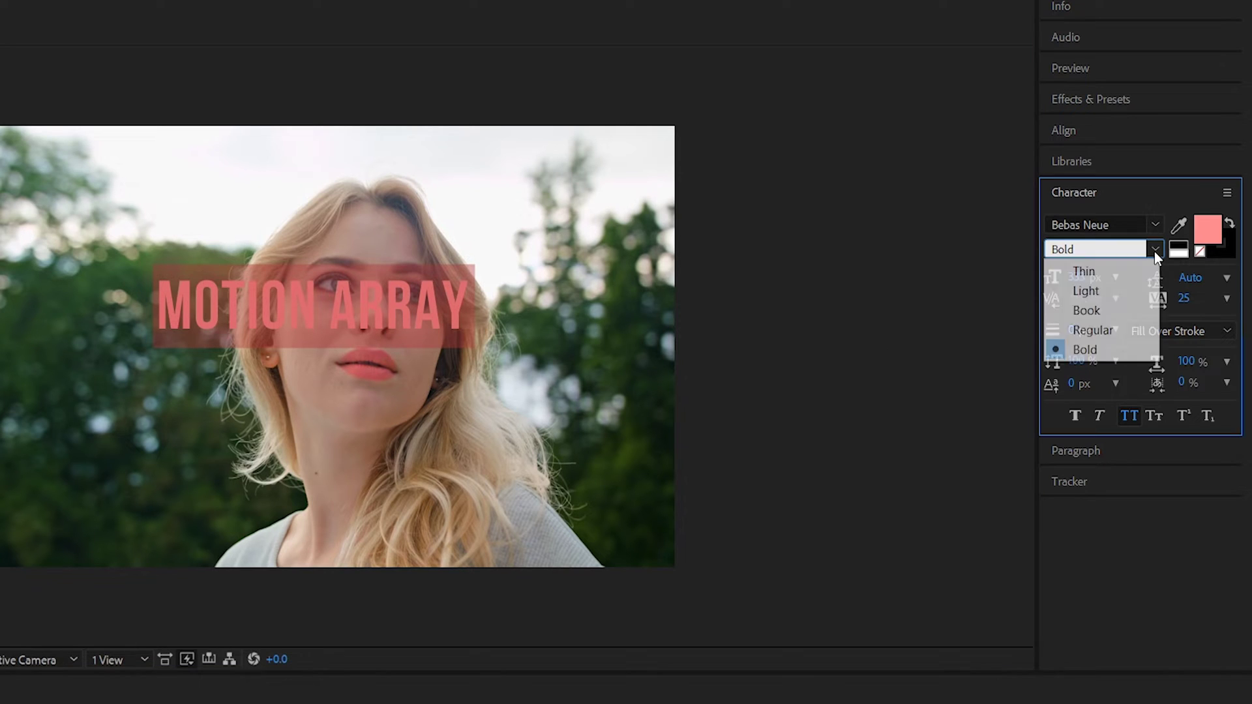
left_click(1132, 269)
left_click(1154, 249)
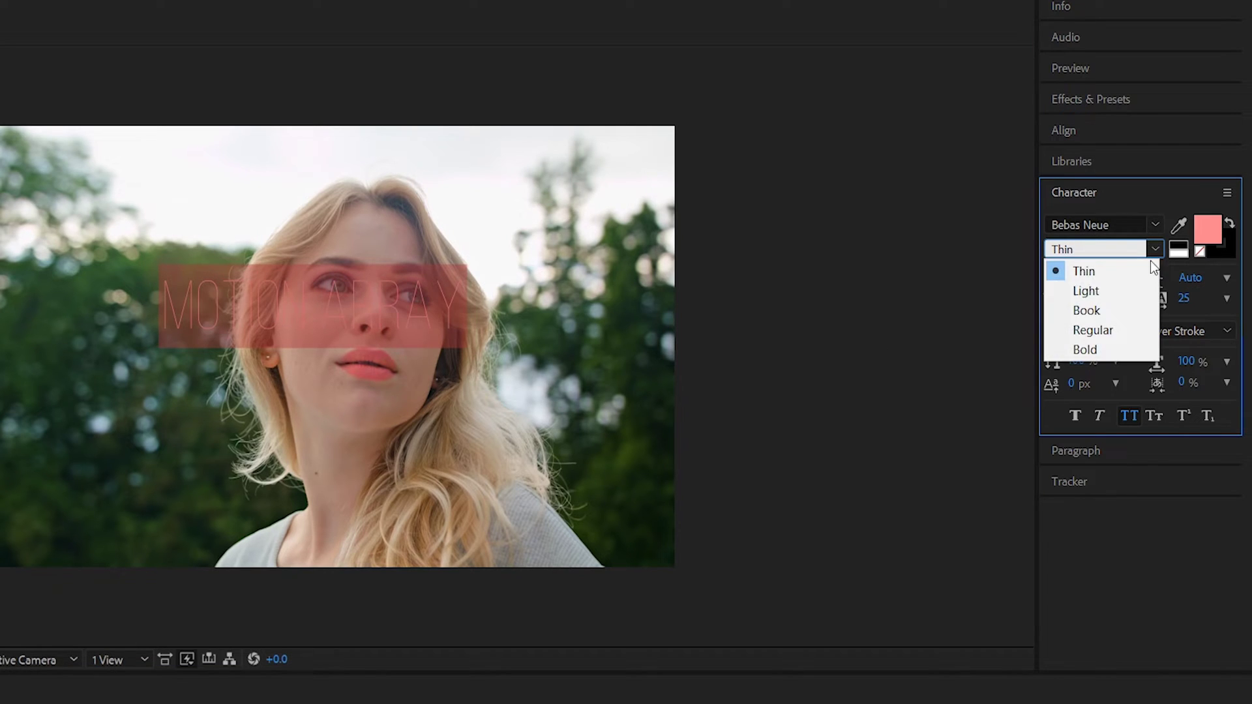
left_click(1110, 309)
left_click(1150, 251)
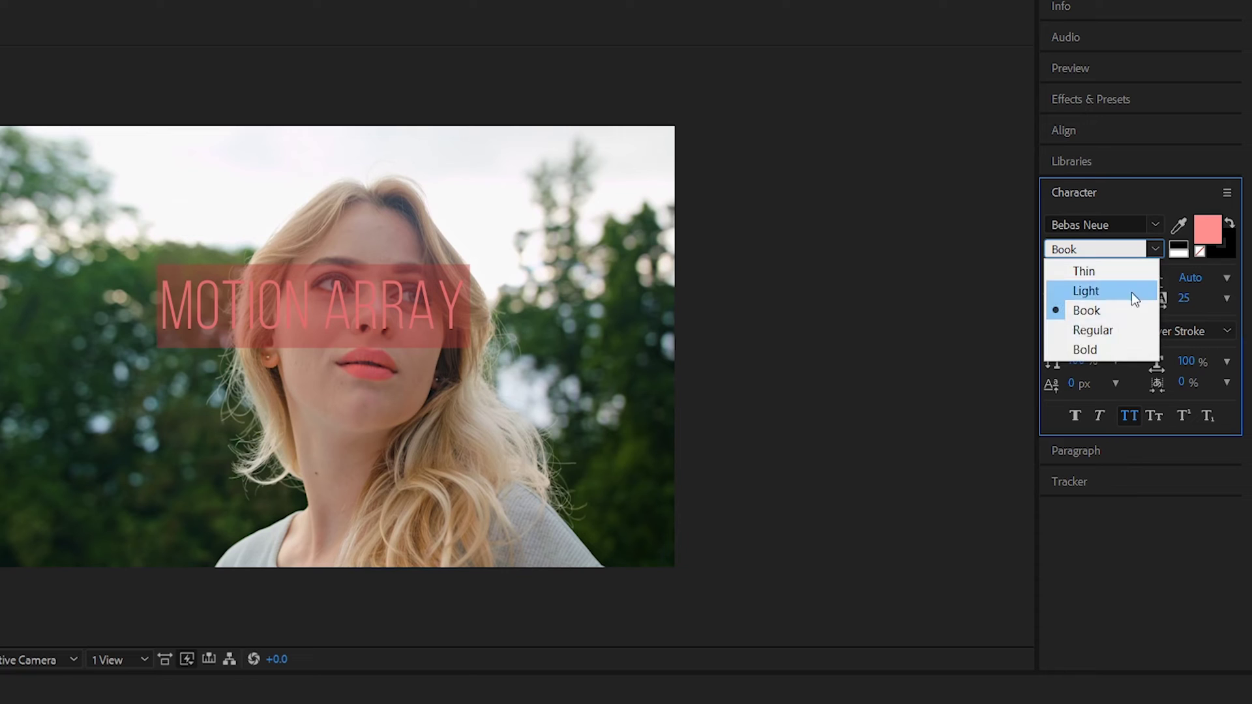
left_click(1105, 349)
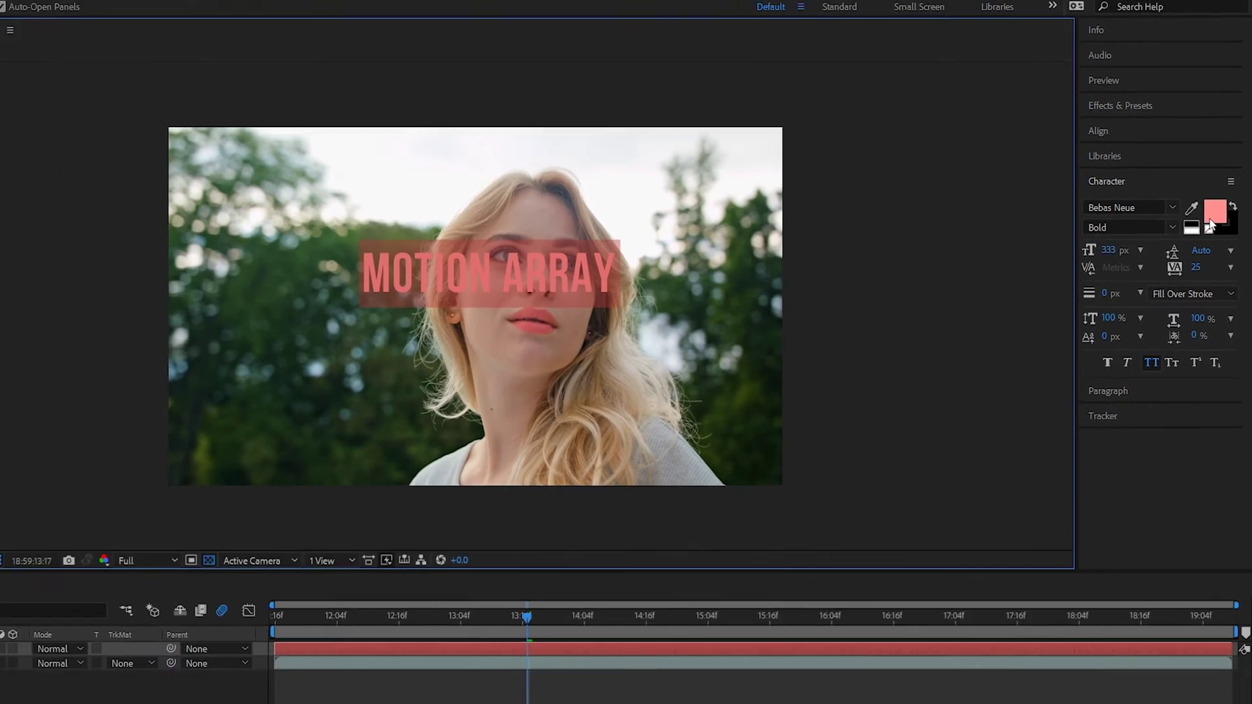
Step: Change the title's fill colour to light cyan
left_click(1208, 229)
left_click(726, 431)
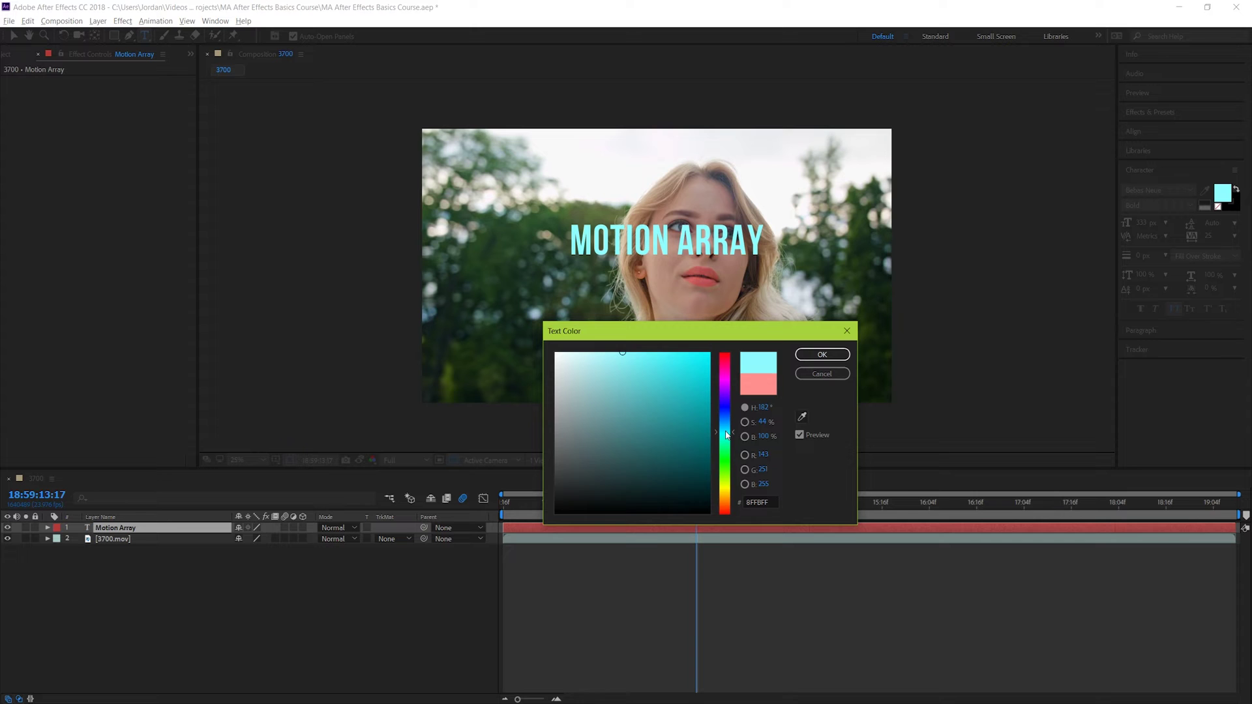
left_click(821, 355)
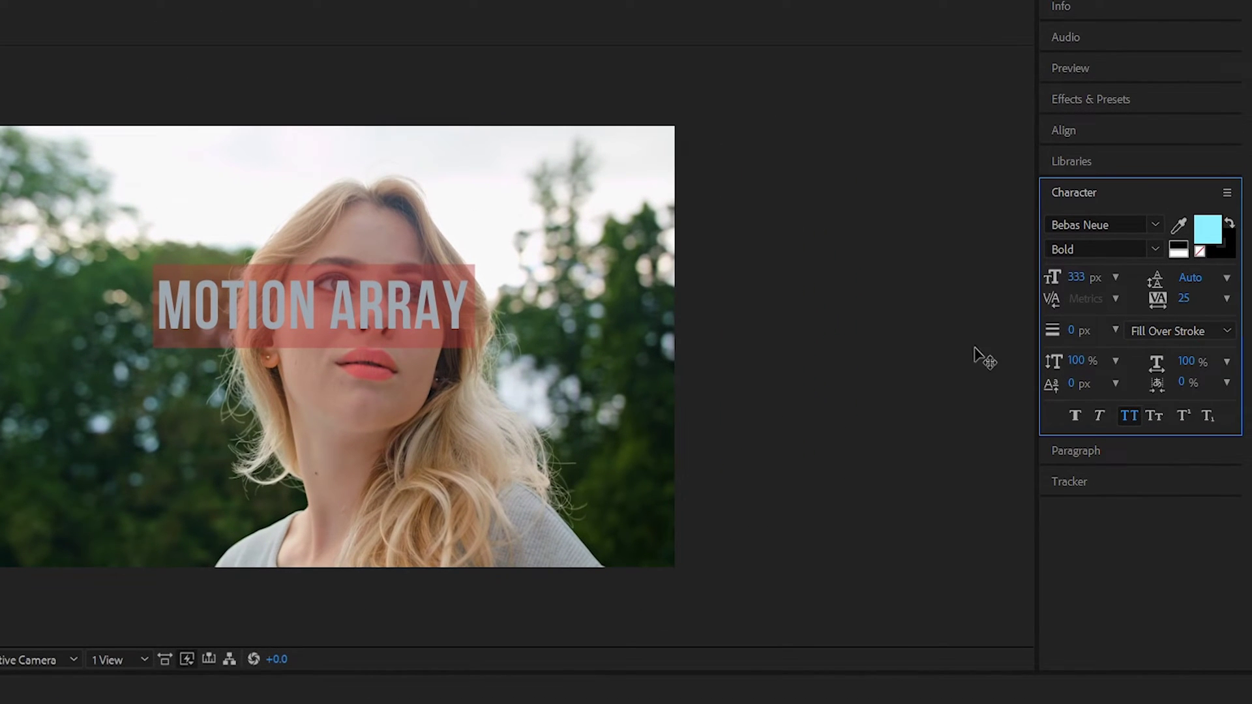
Step: Set the title's font size to 500 px
left_click_drag(1075, 278, 1061, 319)
left_click(1079, 278)
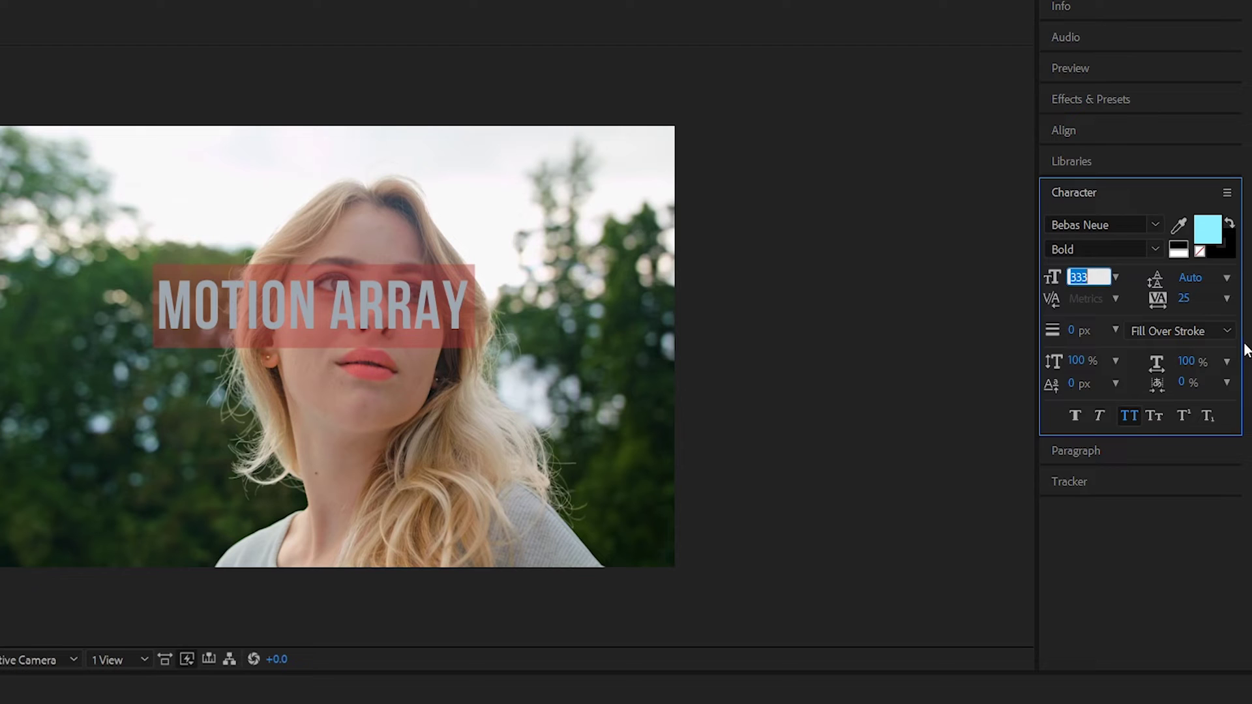
type("500")
key("Return")
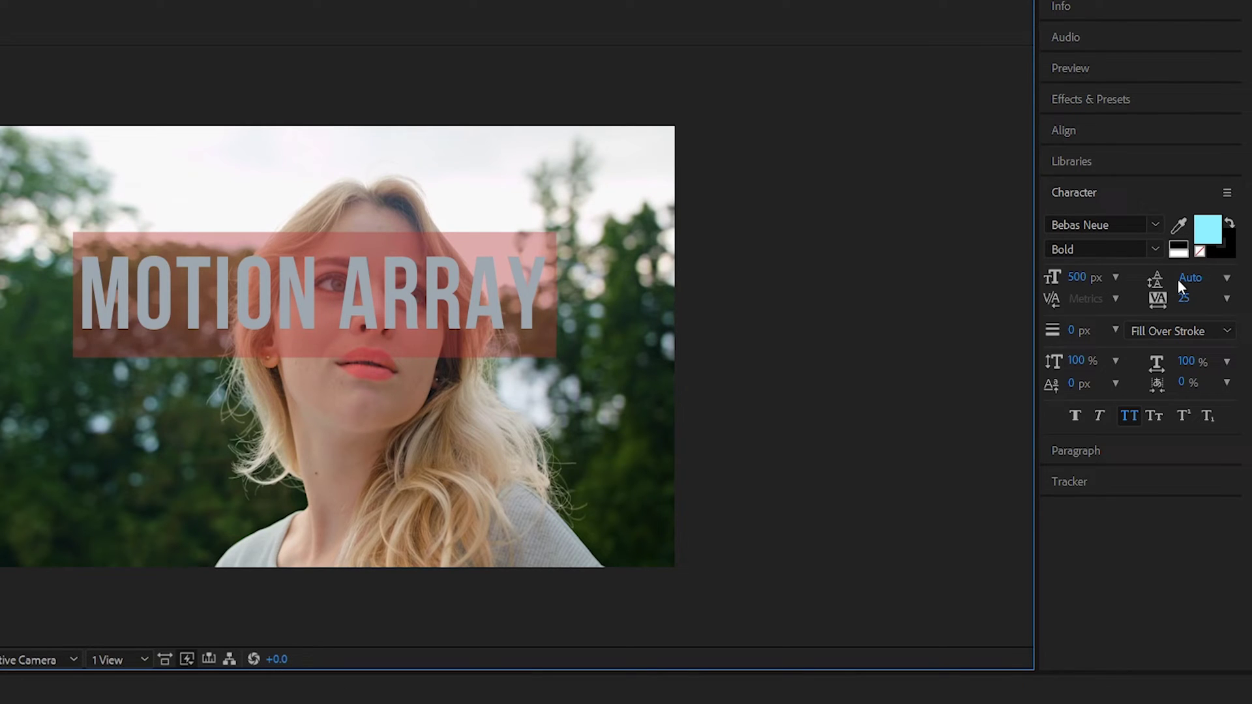
Step: Set leading to 723 px, try and undo kerning, then widen tracking to 69
left_click_drag(1177, 279, 1238, 292)
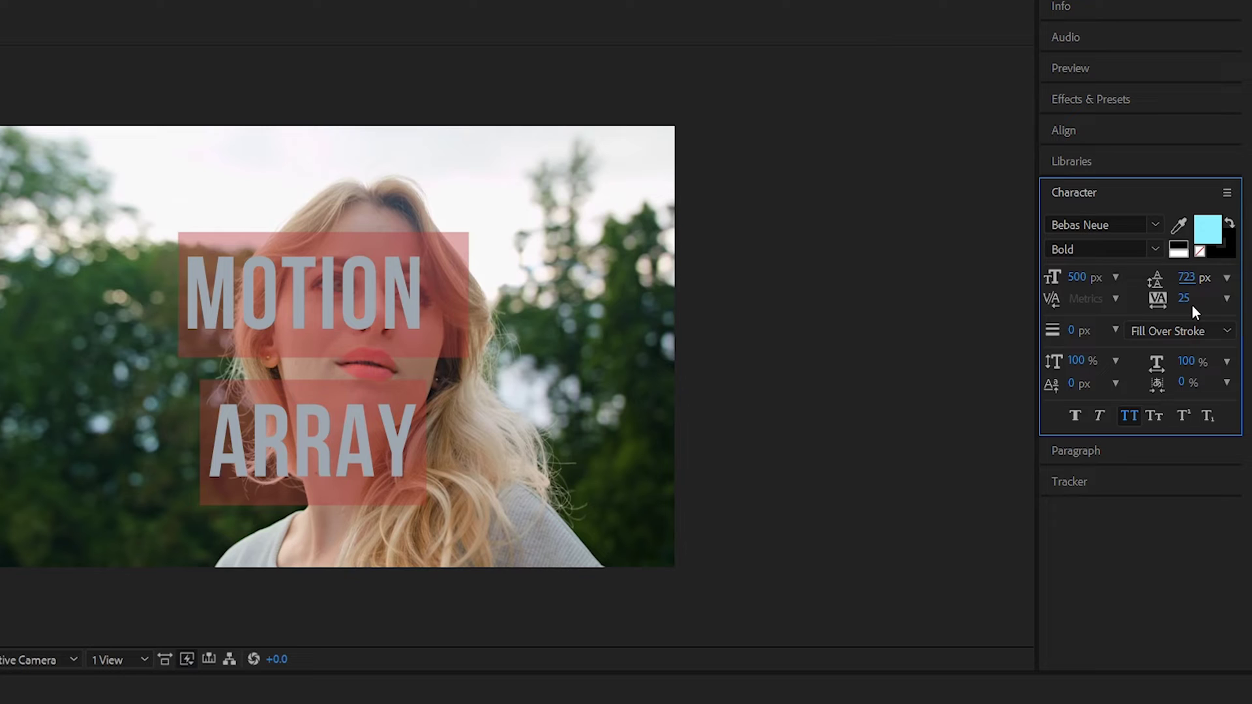
key("Escape")
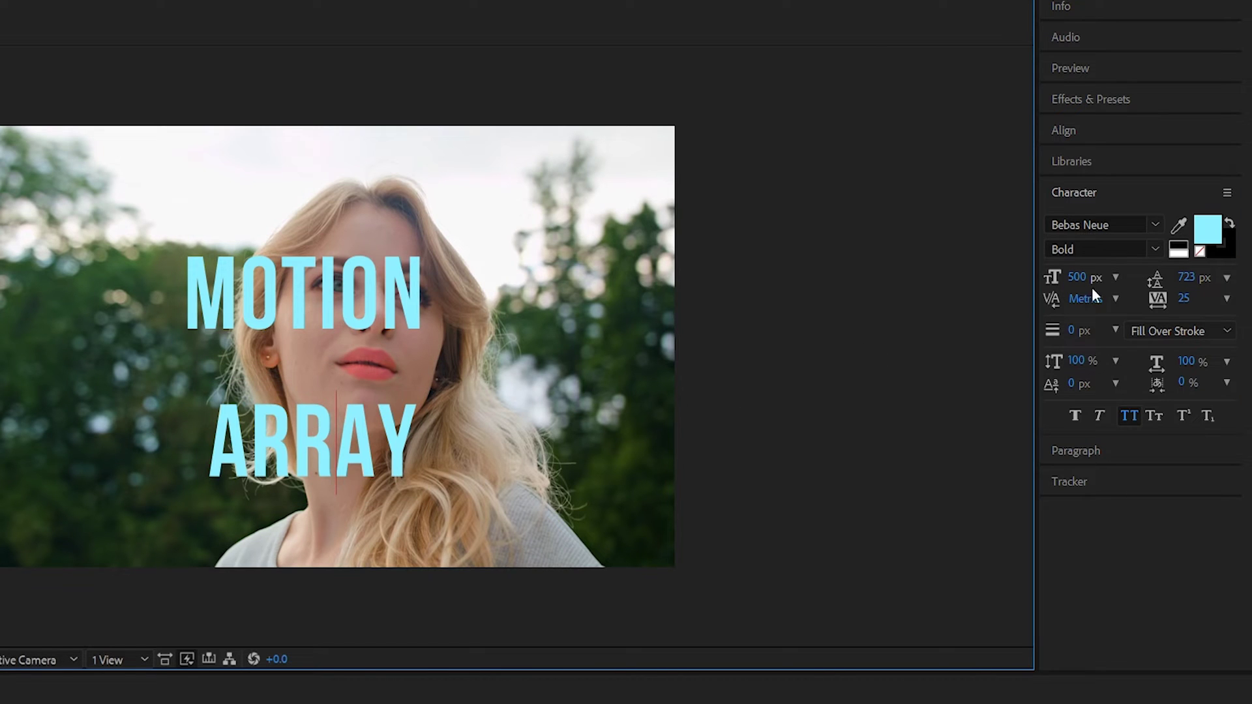
left_click_drag(1079, 300, 819, 299)
key("ctrl+z")
key("ctrl+a")
left_click_drag(1183, 301, 1182, 362)
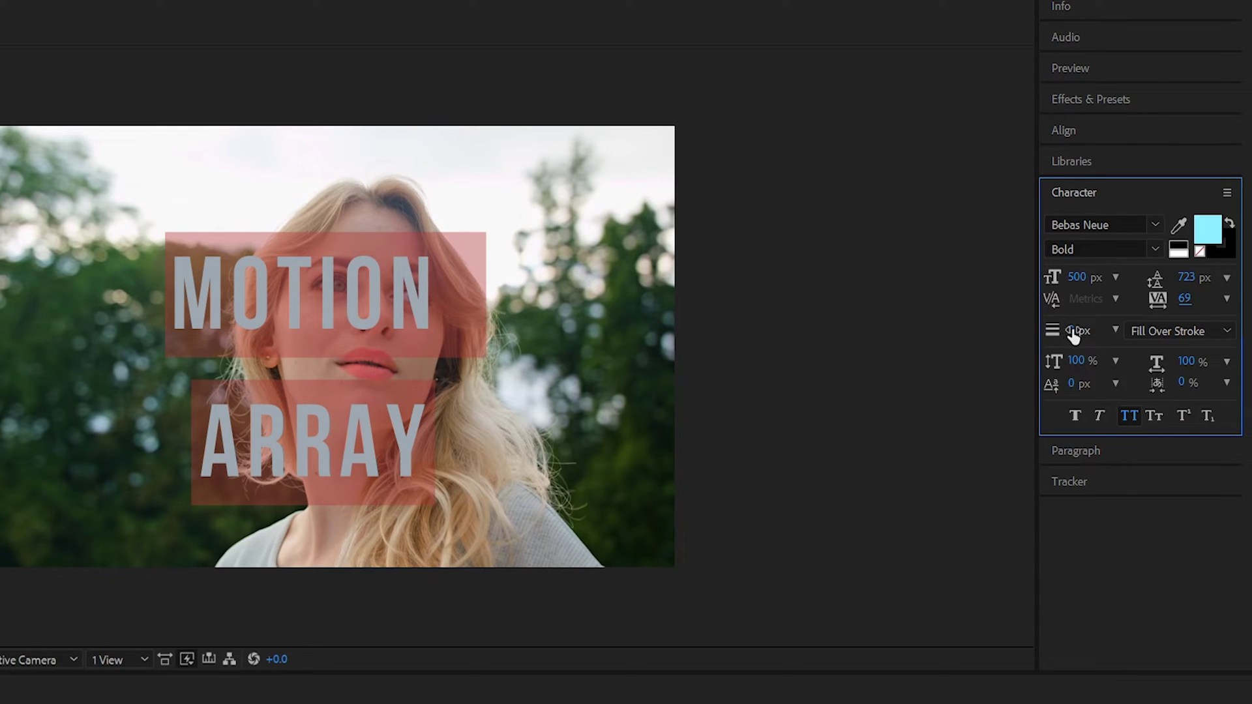
left_click_drag(1075, 333, 1087, 332)
mouse_move(1087, 333)
left_mouse_down()
mouse_move(1184, 337)
mouse_move(1118, 346)
left_mouse_up()
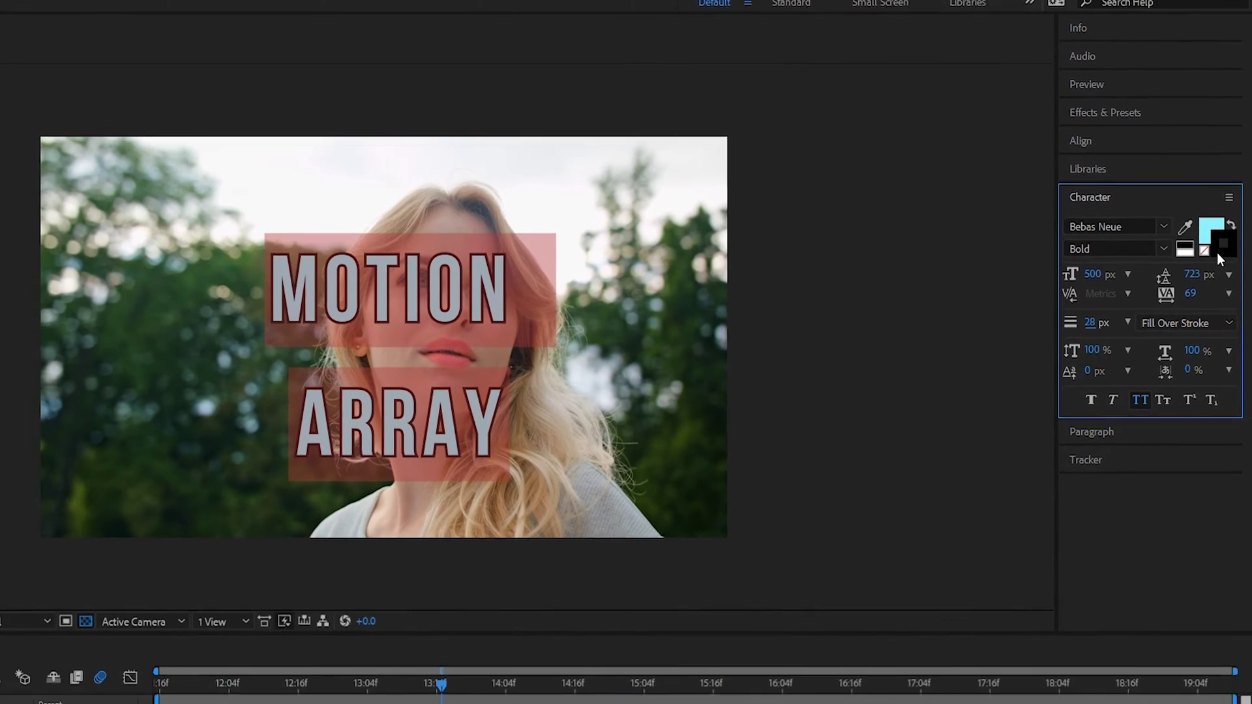
left_click(1215, 253)
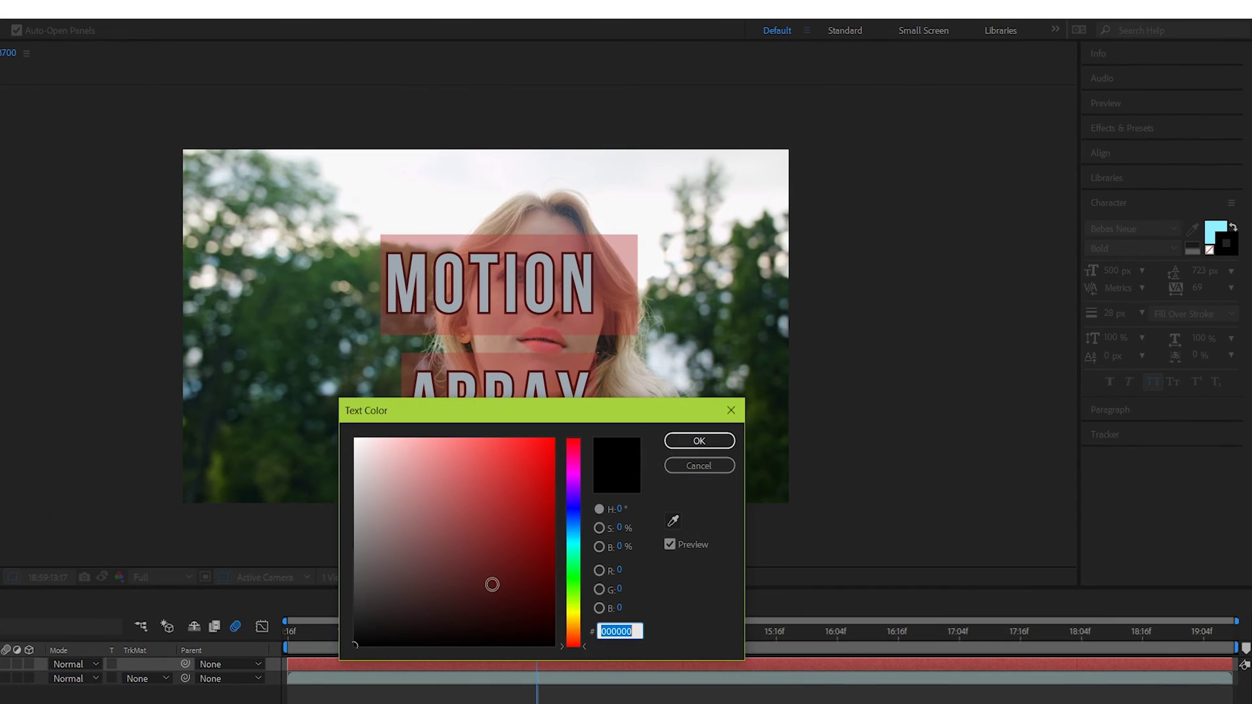
left_click(575, 612)
left_click_drag(507, 533, 566, 424)
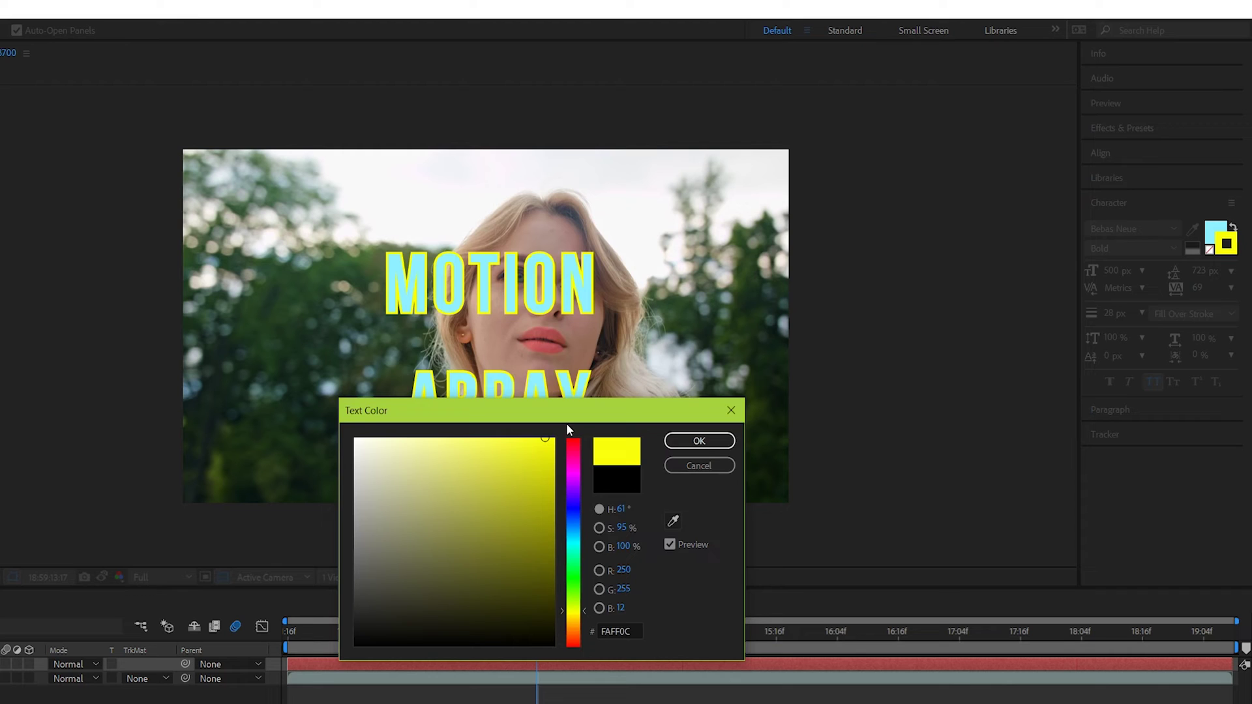
left_click(699, 441)
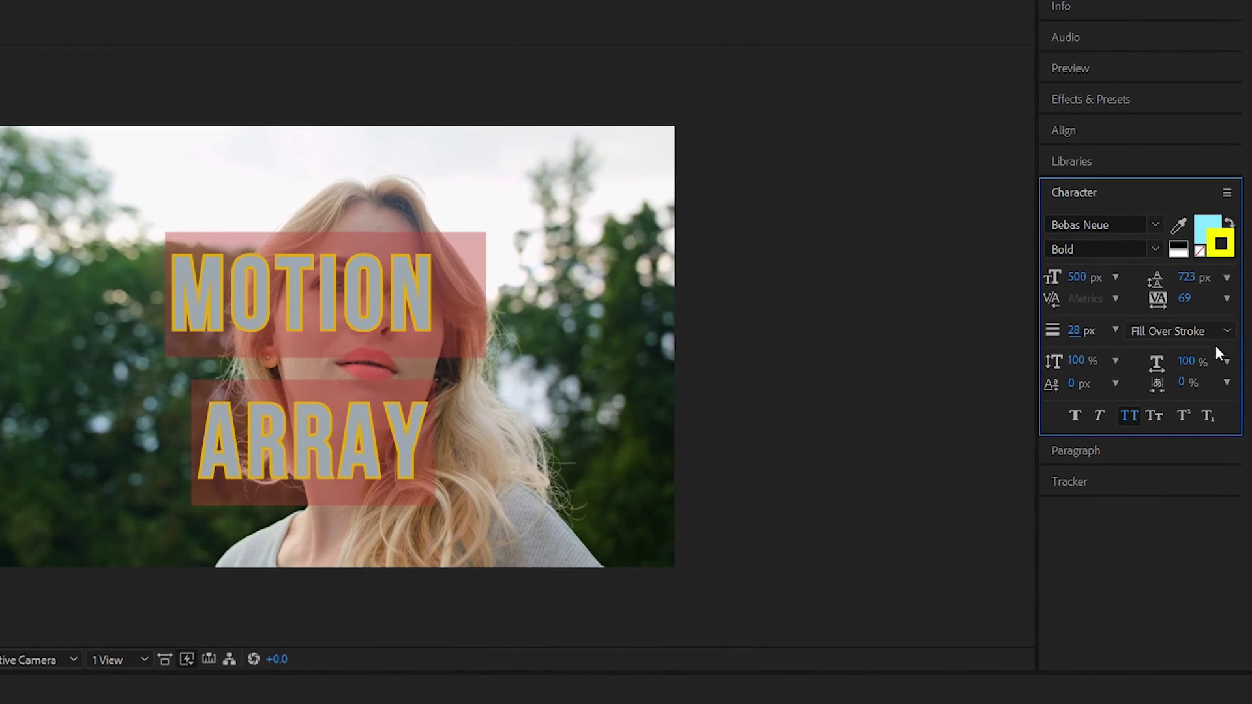
left_click(1229, 316)
left_click(1196, 373)
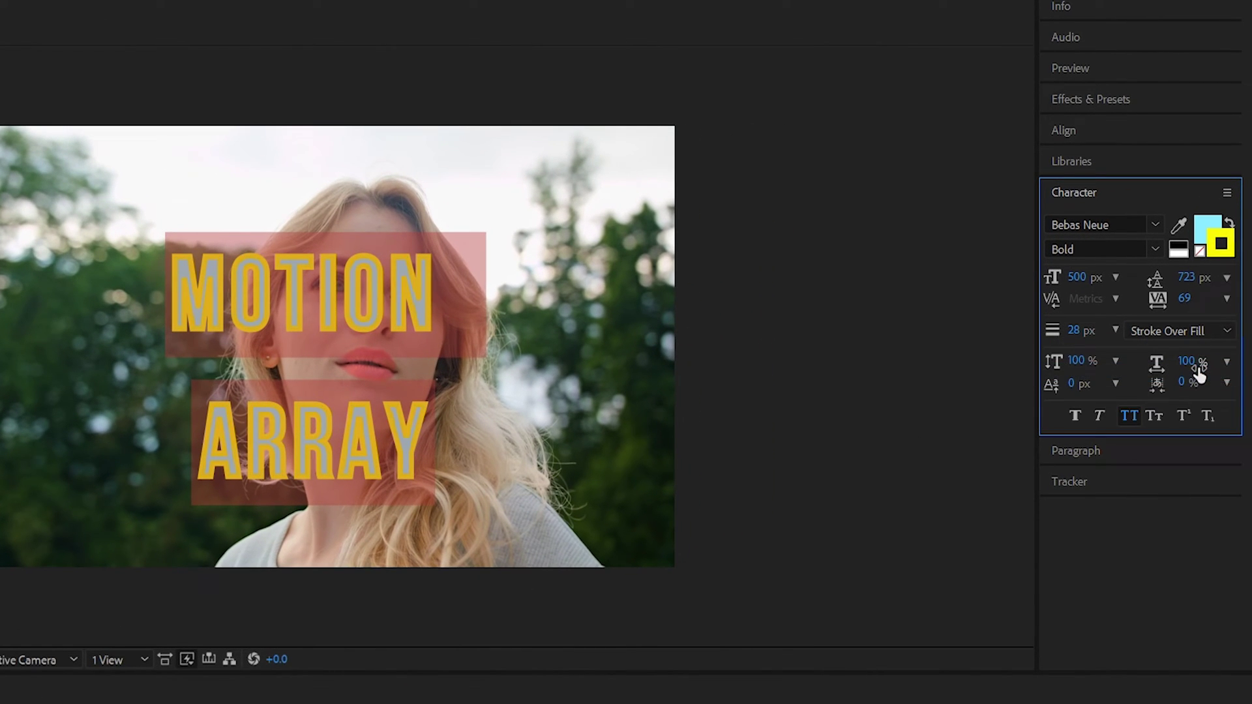
left_click(1217, 334)
left_click(1208, 346)
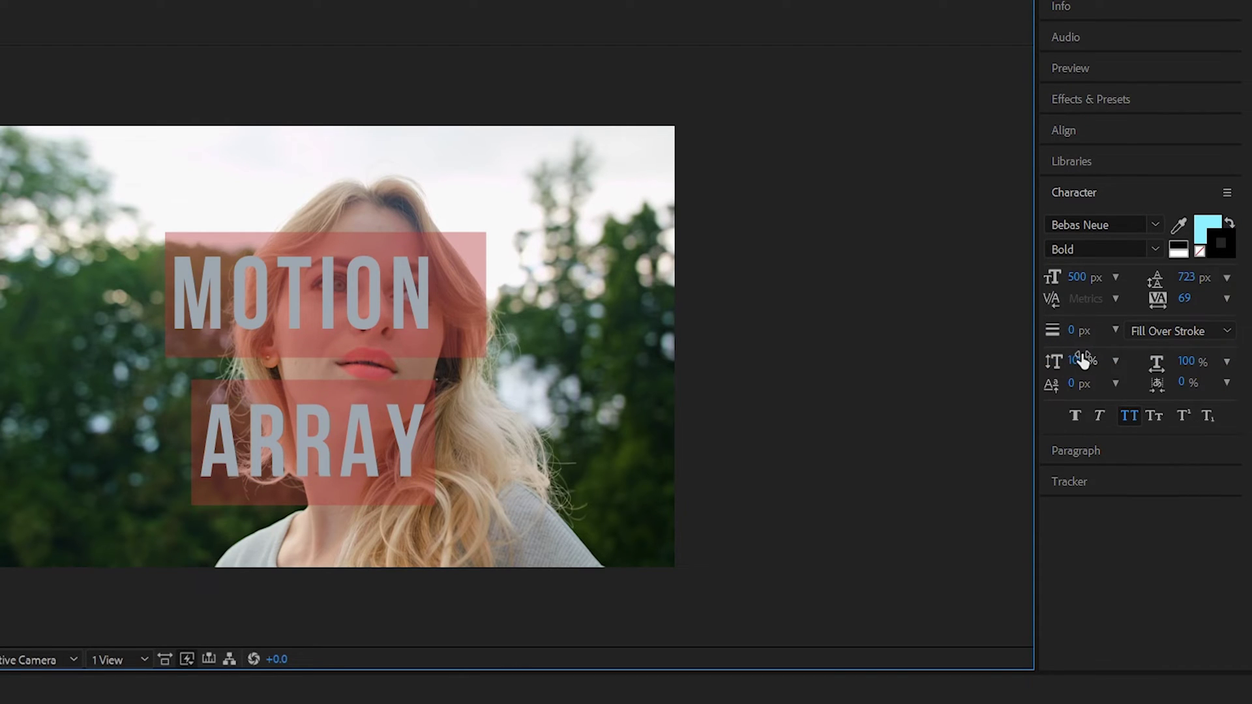
Step: Demo the scale and baseline shift controls, then set the title's tsume to 100%
left_click_drag(1082, 360, 1048, 358)
left_click_drag(1185, 367, 1214, 412)
left_click_drag(1078, 389, 609, 349)
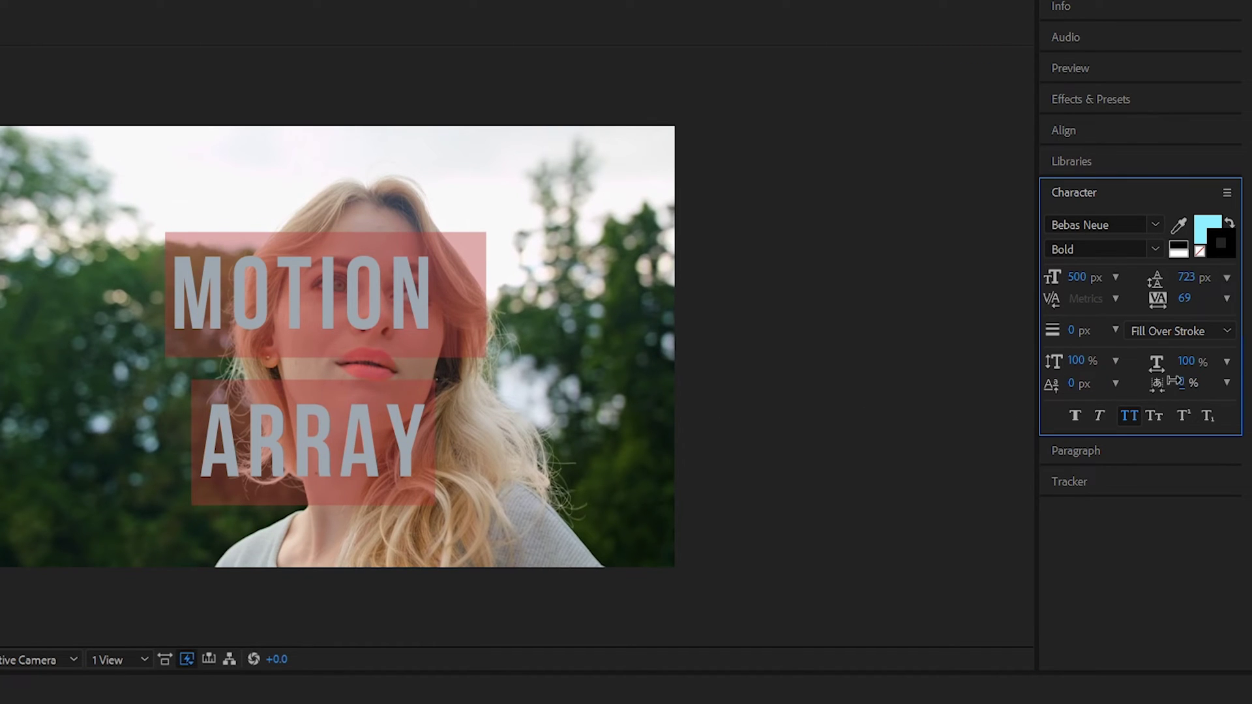
left_click_drag(1175, 381, 1239, 381)
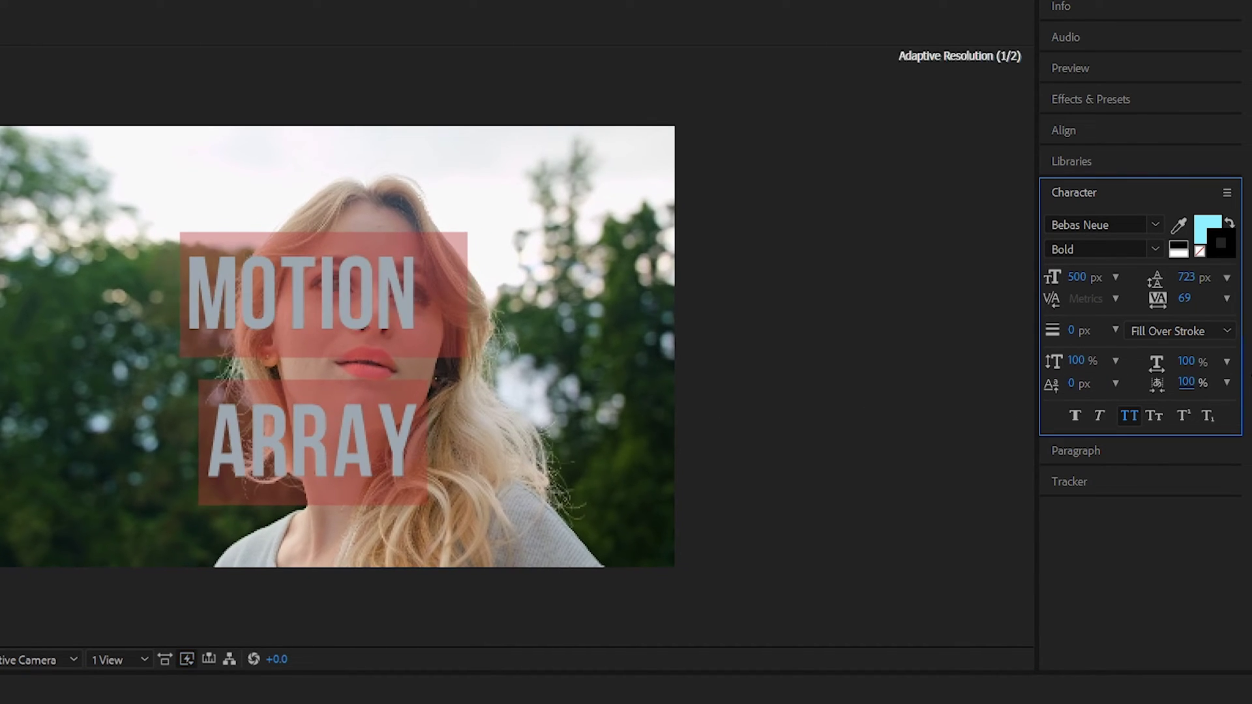
left_click(417, 448)
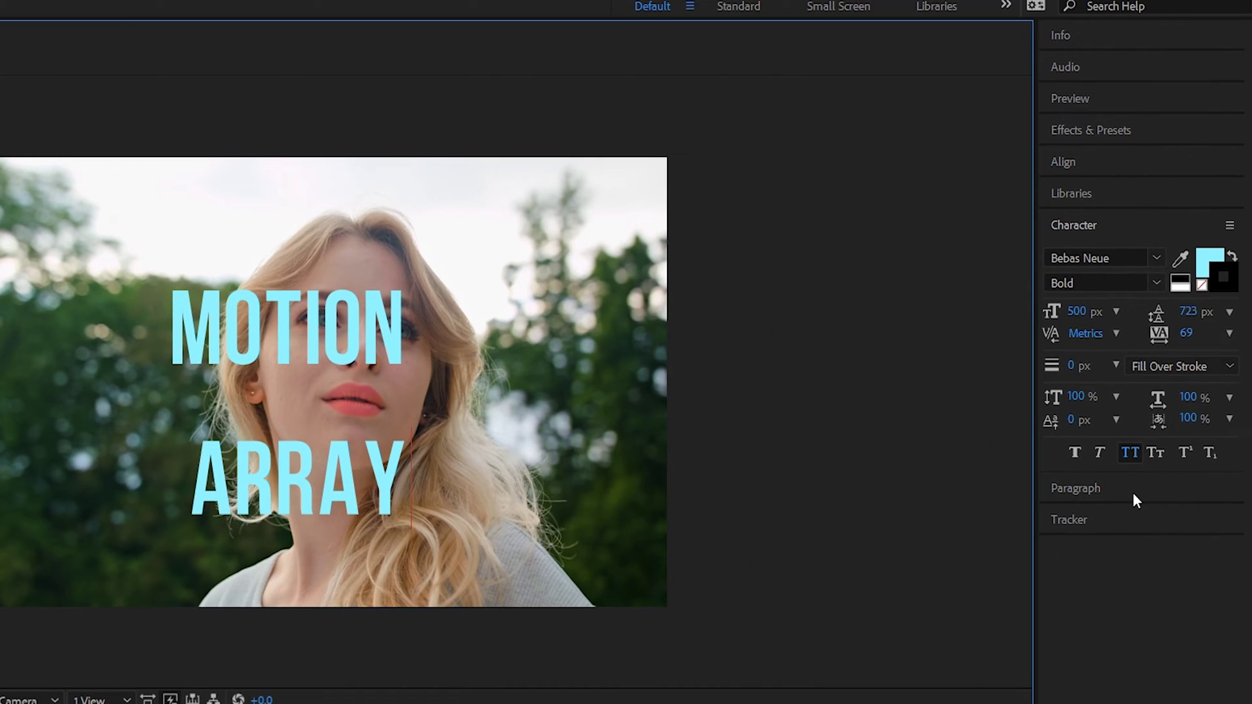
Step: Select all the title text, try left and right alignment, and settle on Center align
left_click(1133, 492)
key("ctrl+a")
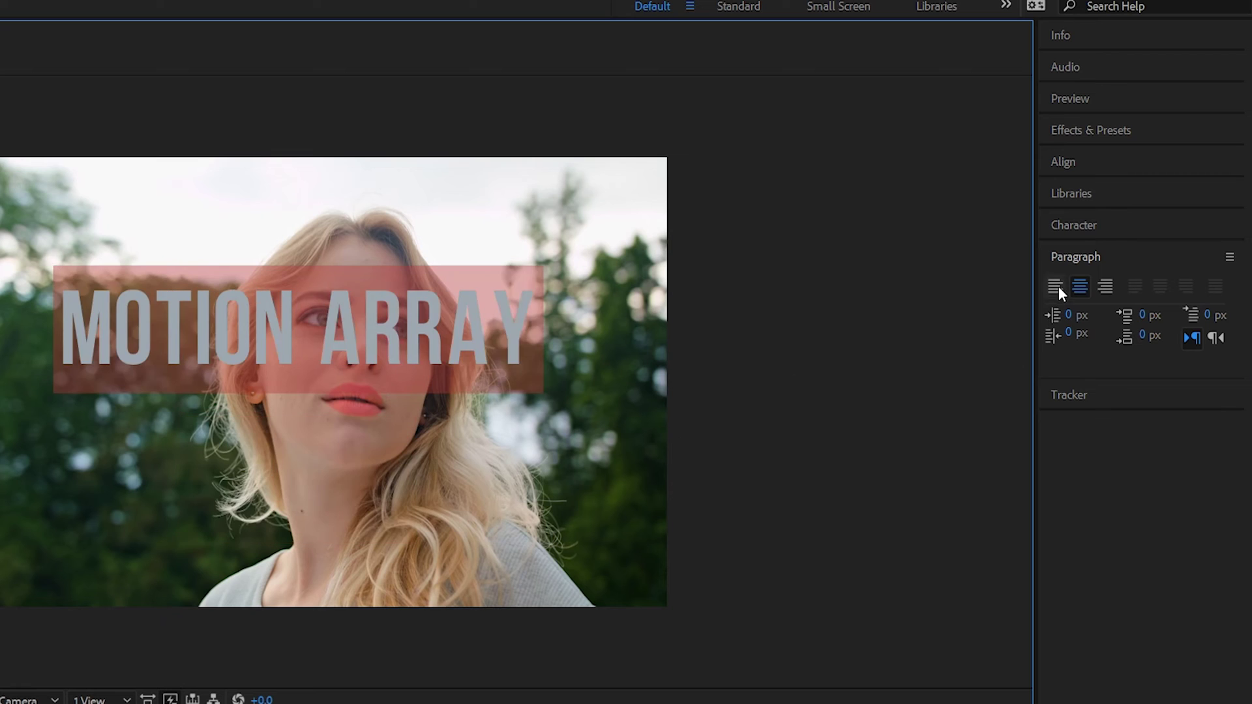
left_click(1055, 285)
left_click(1083, 287)
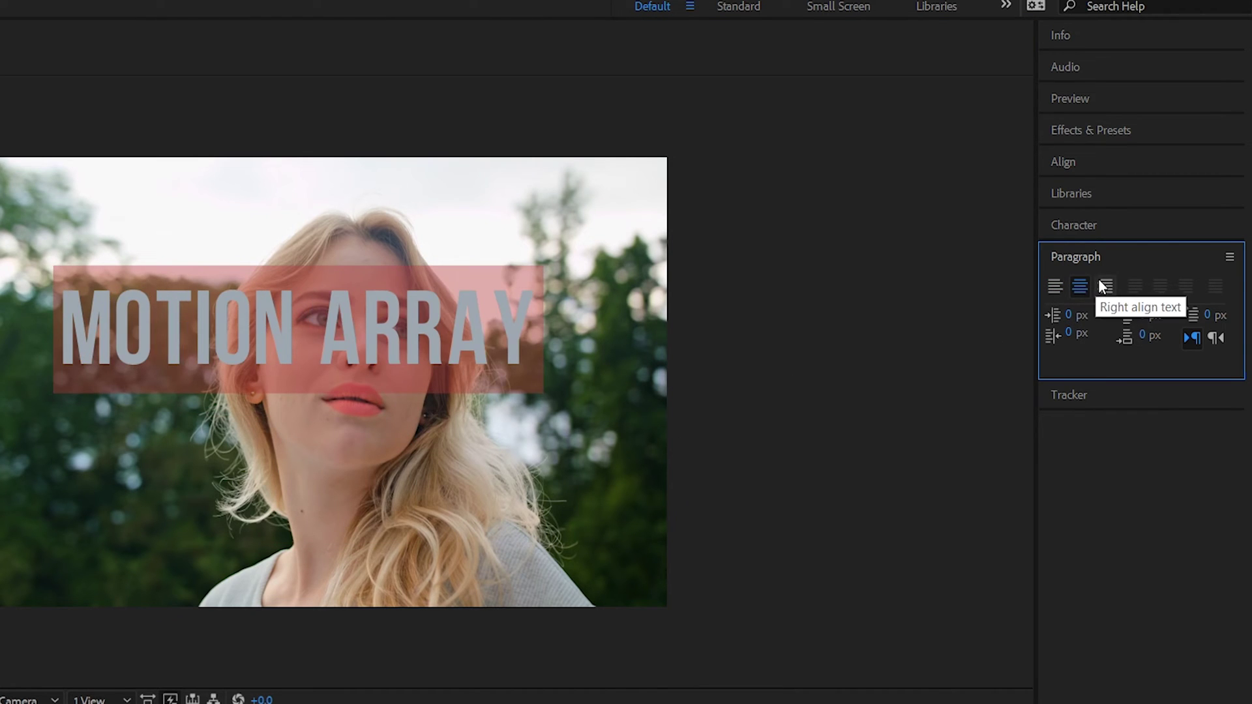
left_click(1105, 287)
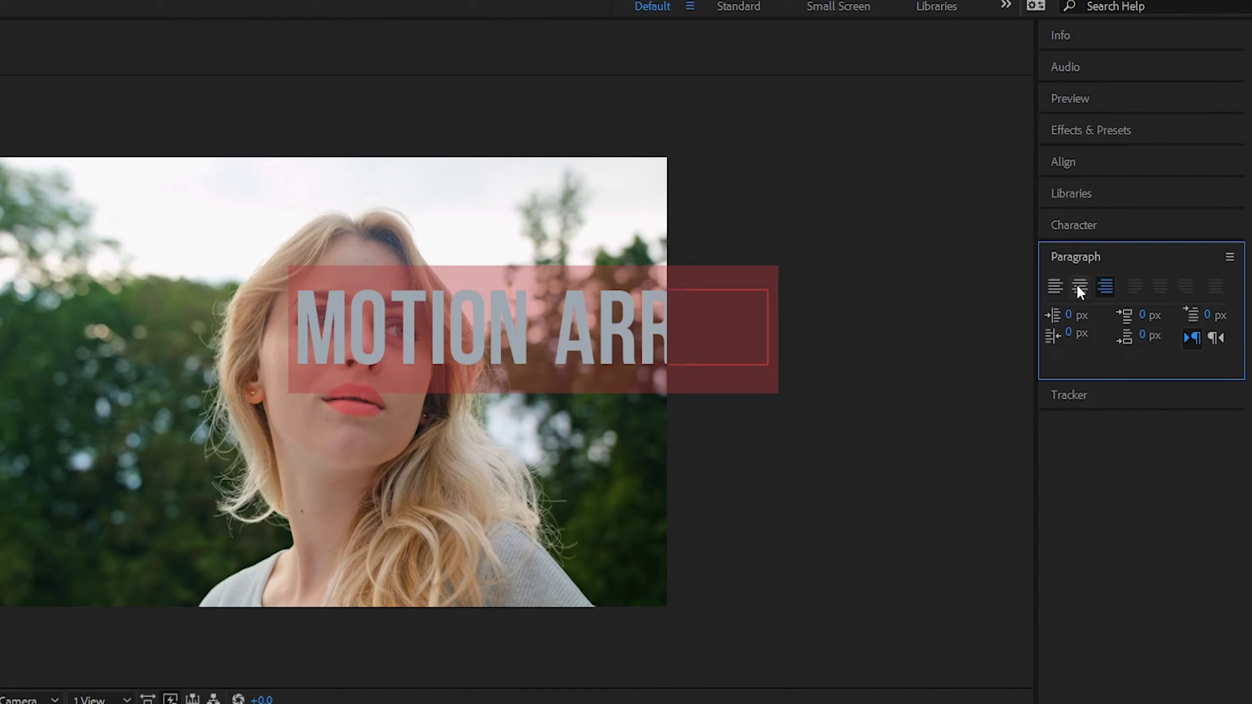
left_click(1079, 287)
left_click(358, 336)
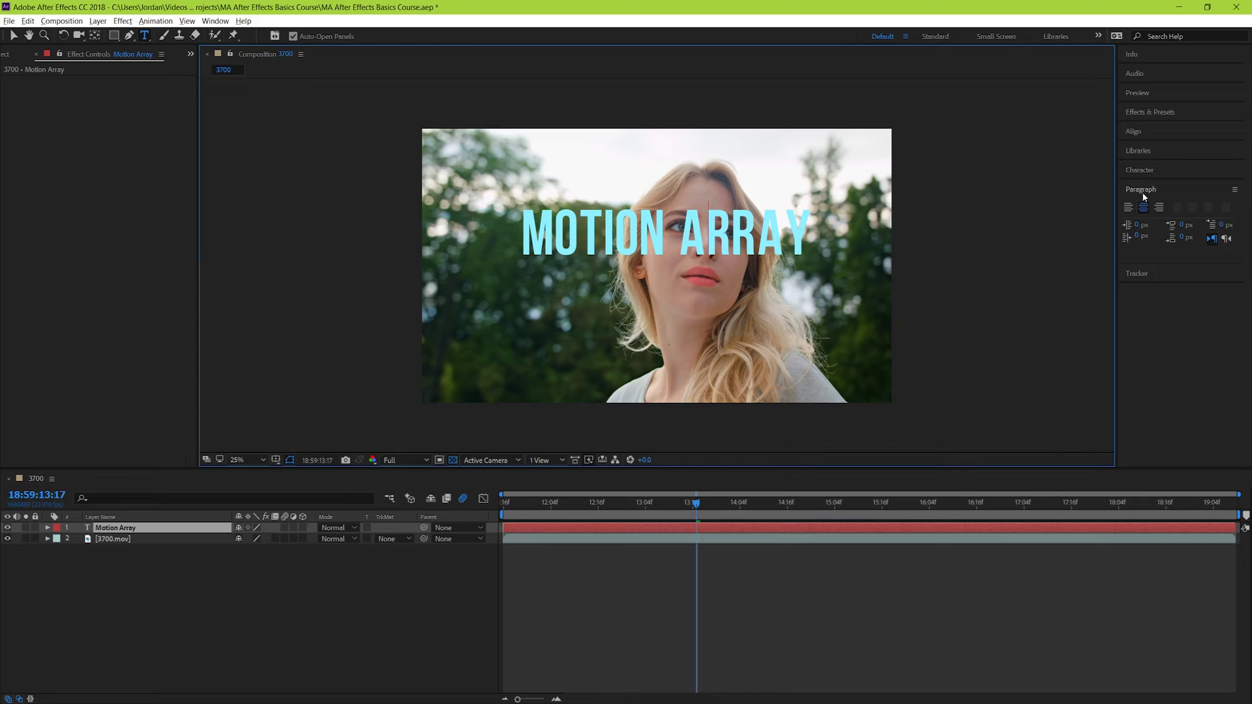
Step: Add a Skew text animator to the Motion Array layer and set its skew to 41
left_click(1143, 192)
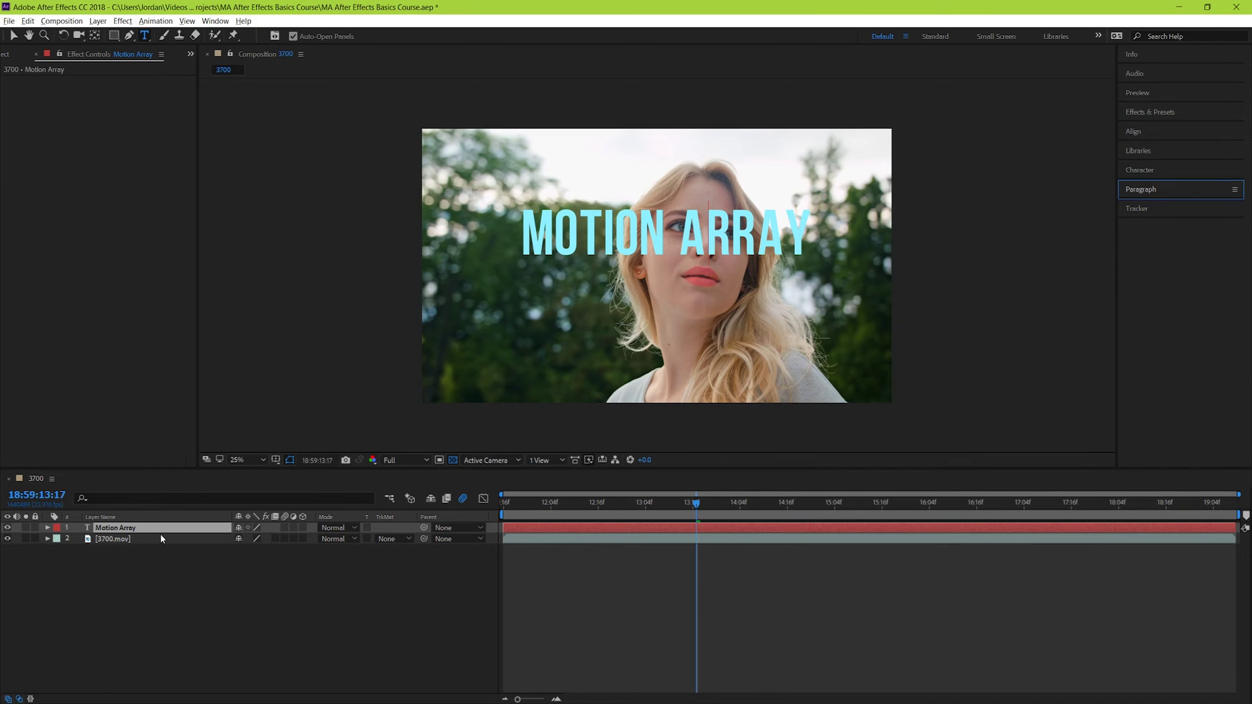
left_click(47, 528)
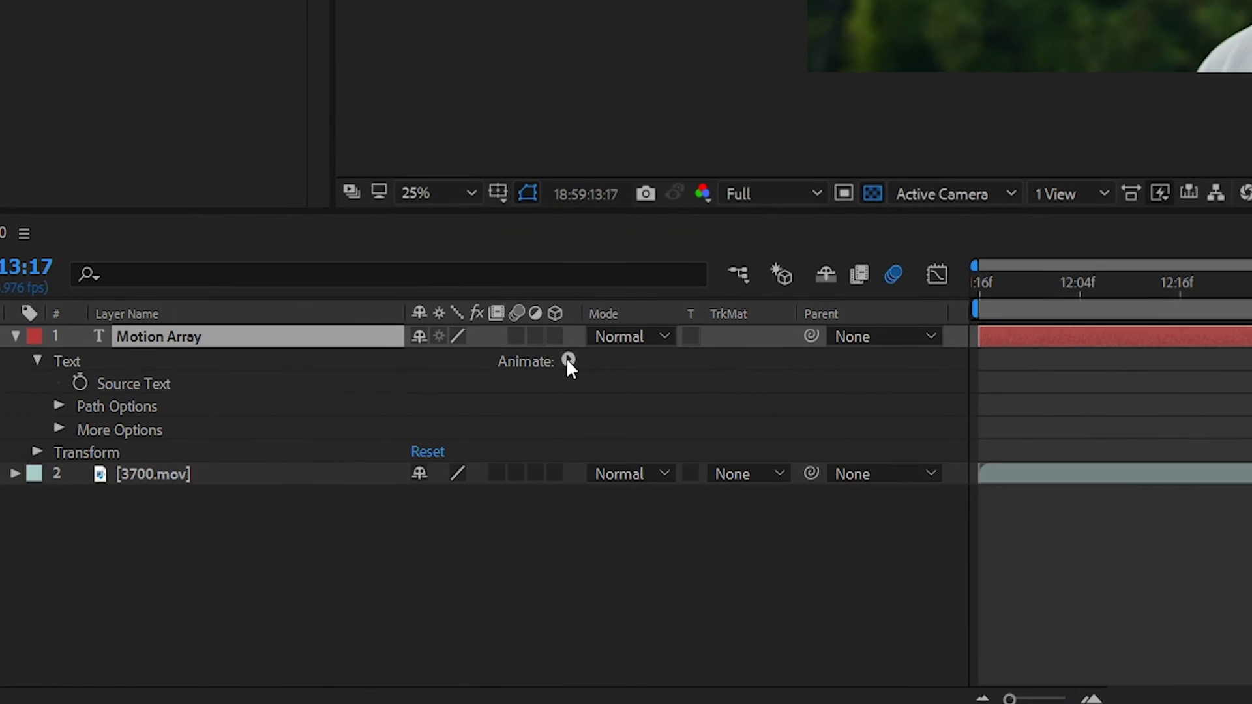
left_click(430, 455)
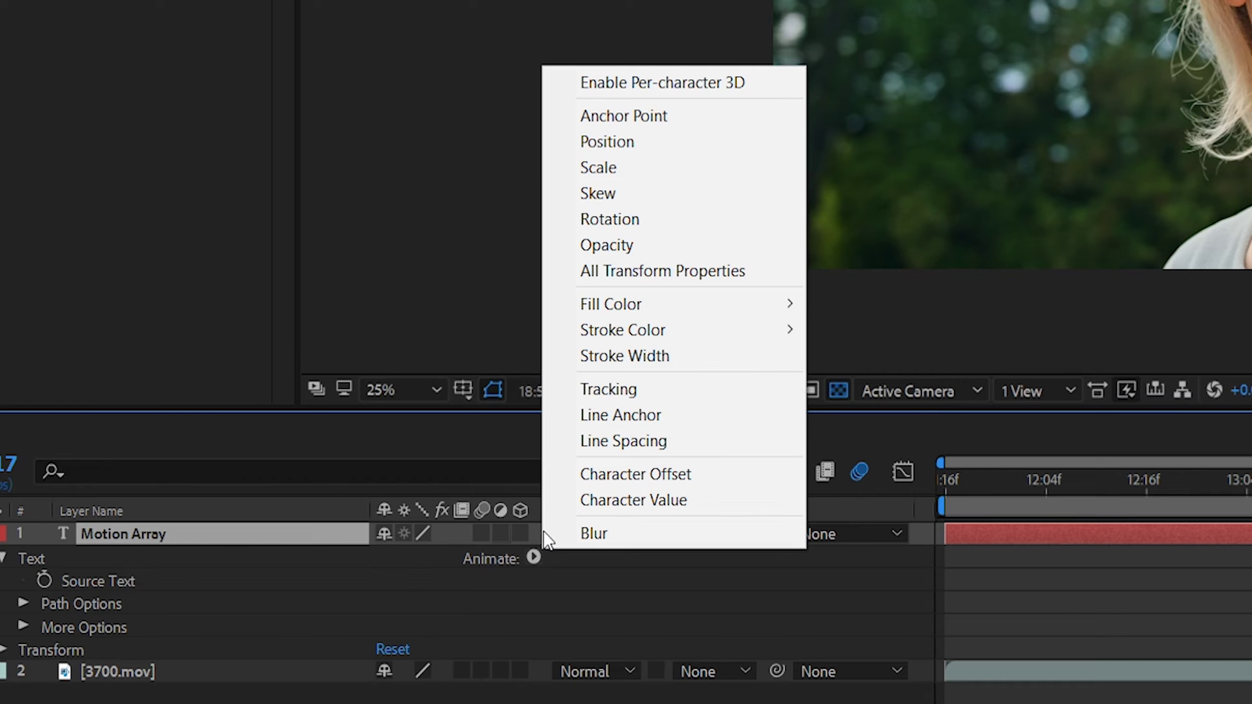
left_click(616, 195)
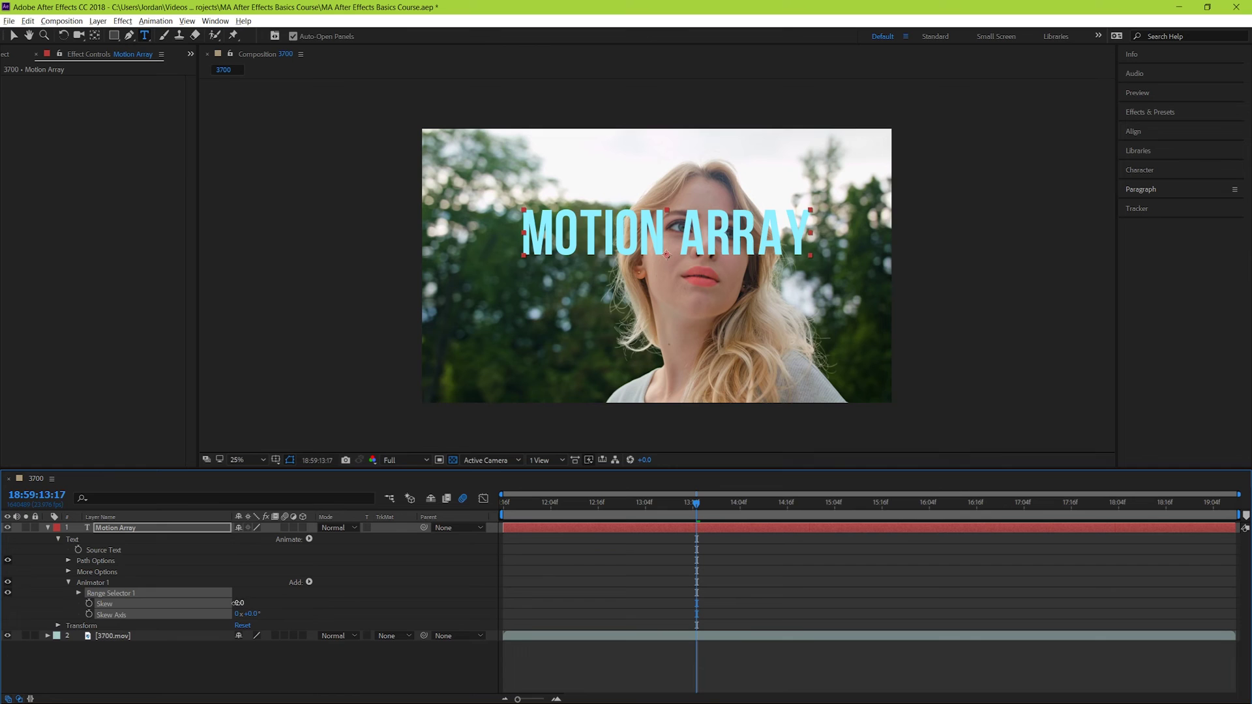
left_click_drag(237, 603, 541, 610)
key("ctrl+z")
key("ctrl+z")
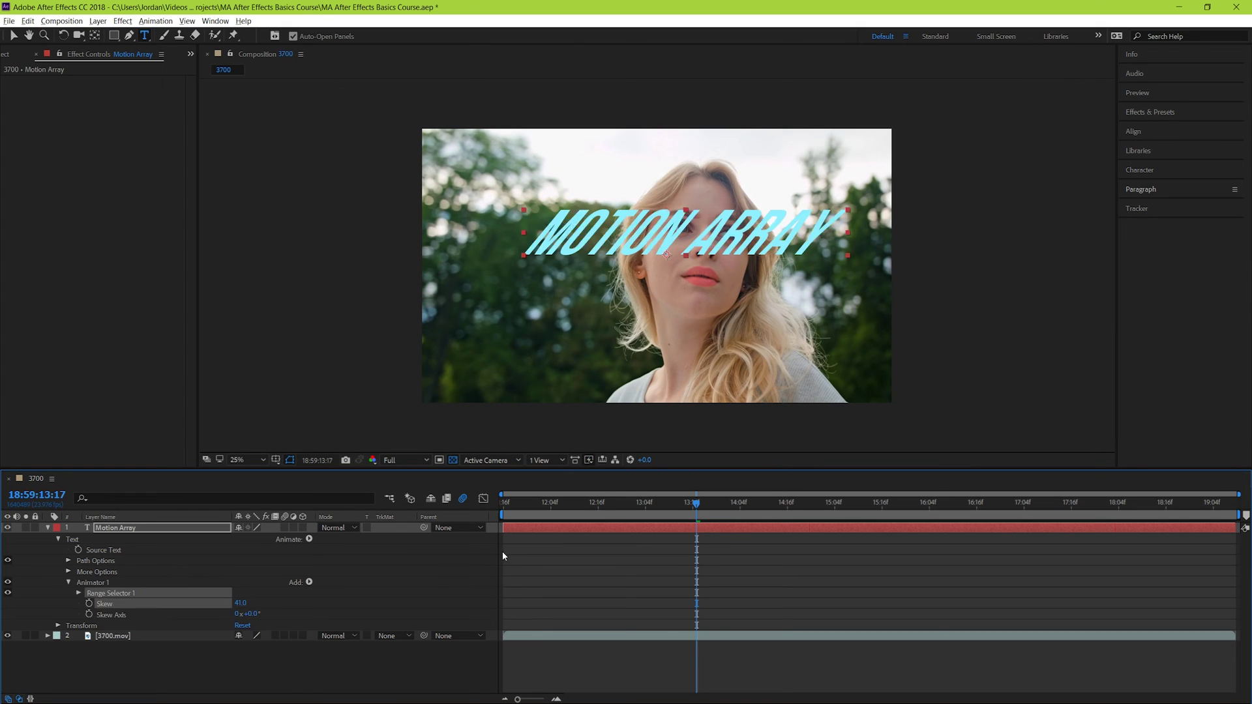
Step: Delete Animator 1 from the Motion Array text layer
left_click(604, 682)
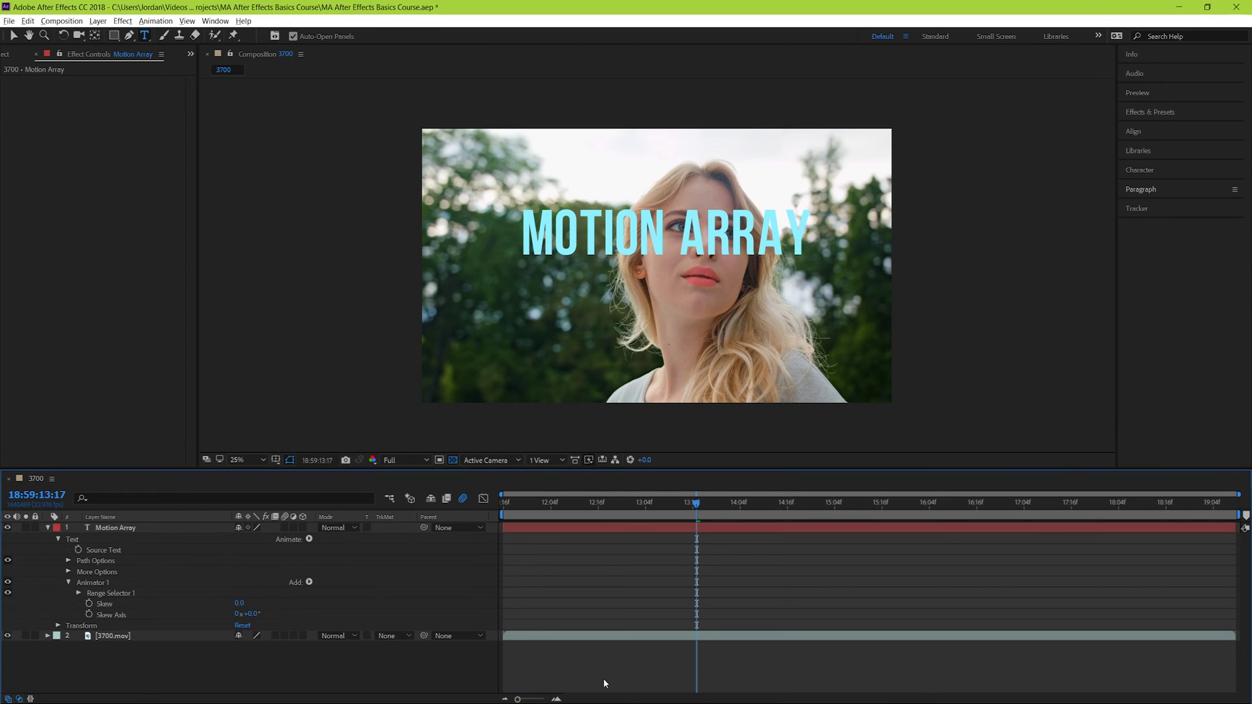
left_click(161, 584)
key("Delete")
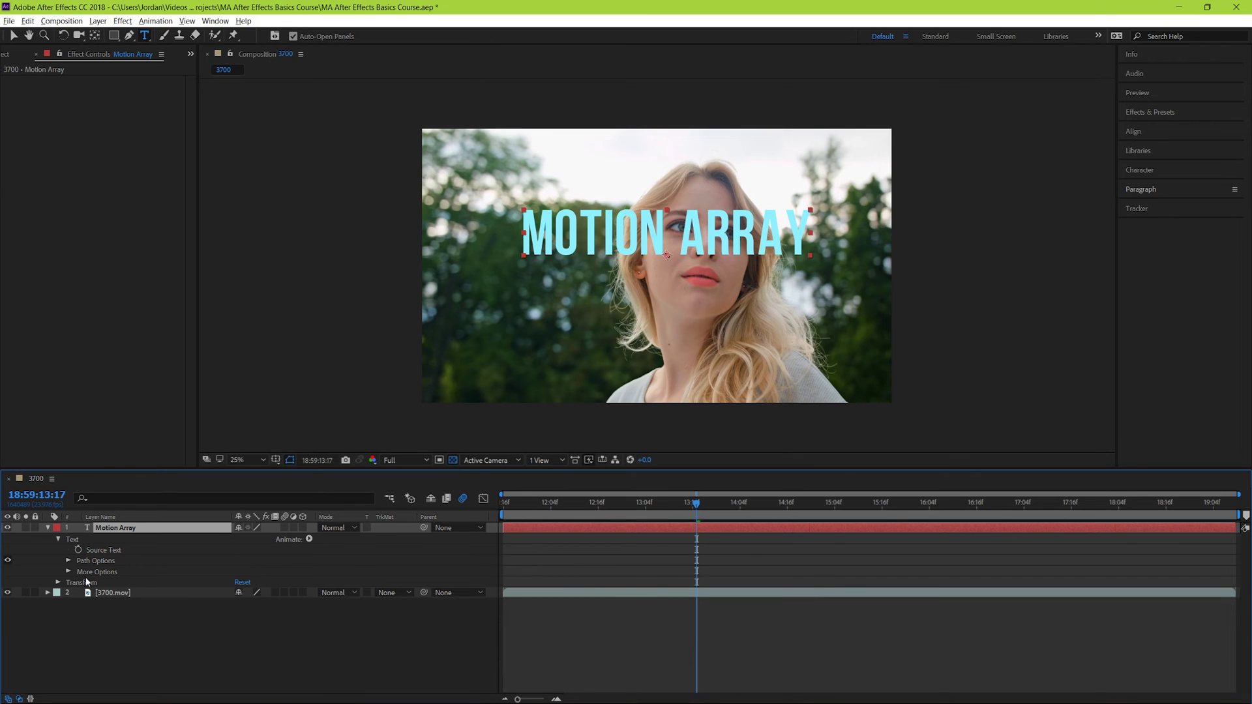
left_click(58, 539)
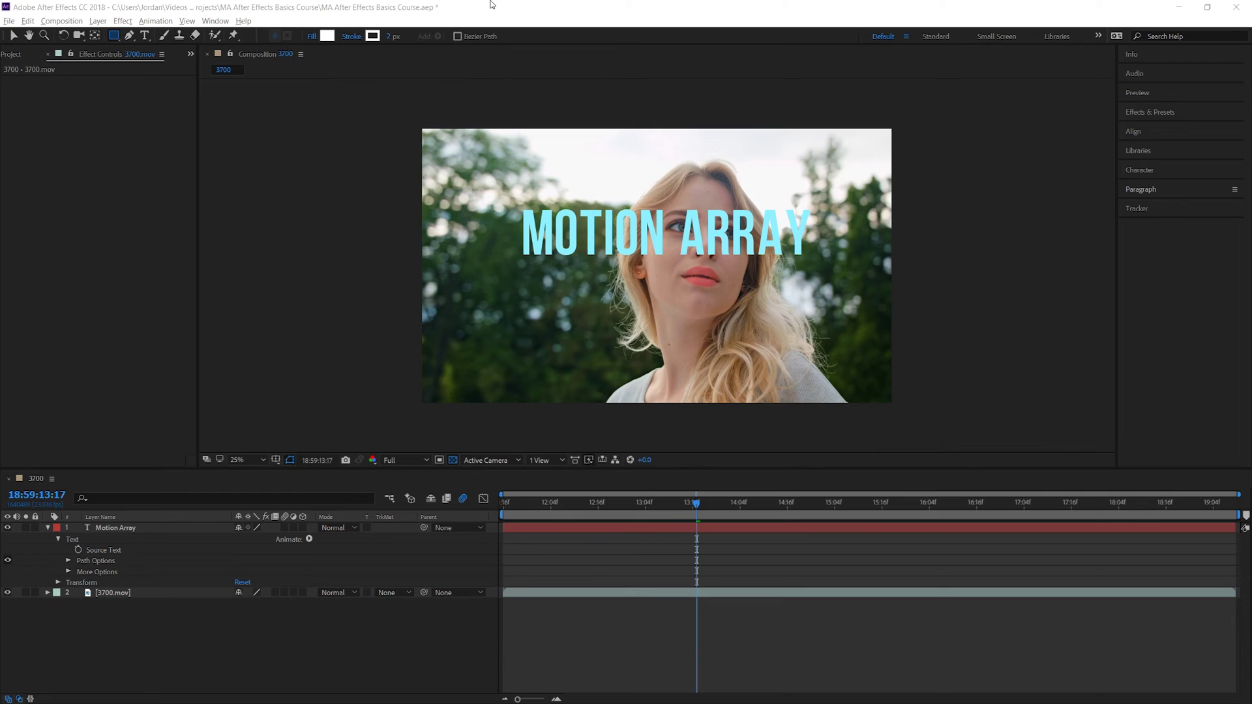
Step: Return to the Selection tool, reselect the layers, then switch to the Rectangle tool with nothing selected
left_click(490, 4)
key("v")
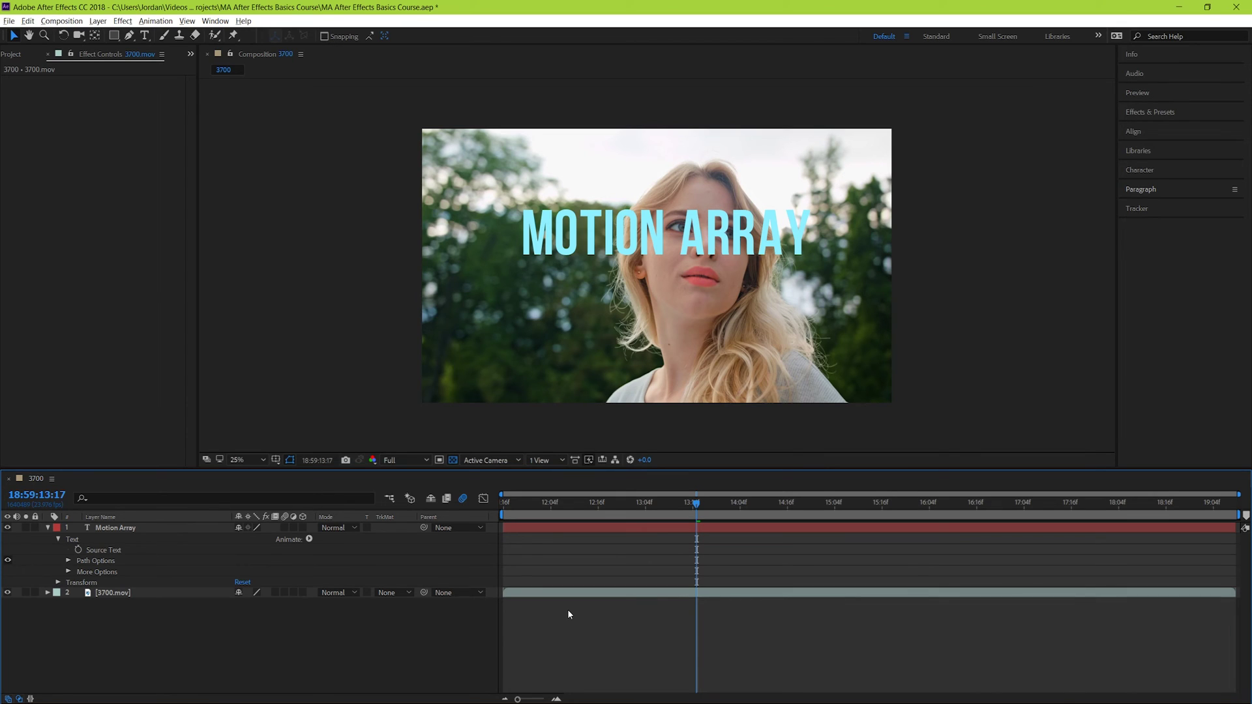
left_click(567, 595)
left_click(580, 529)
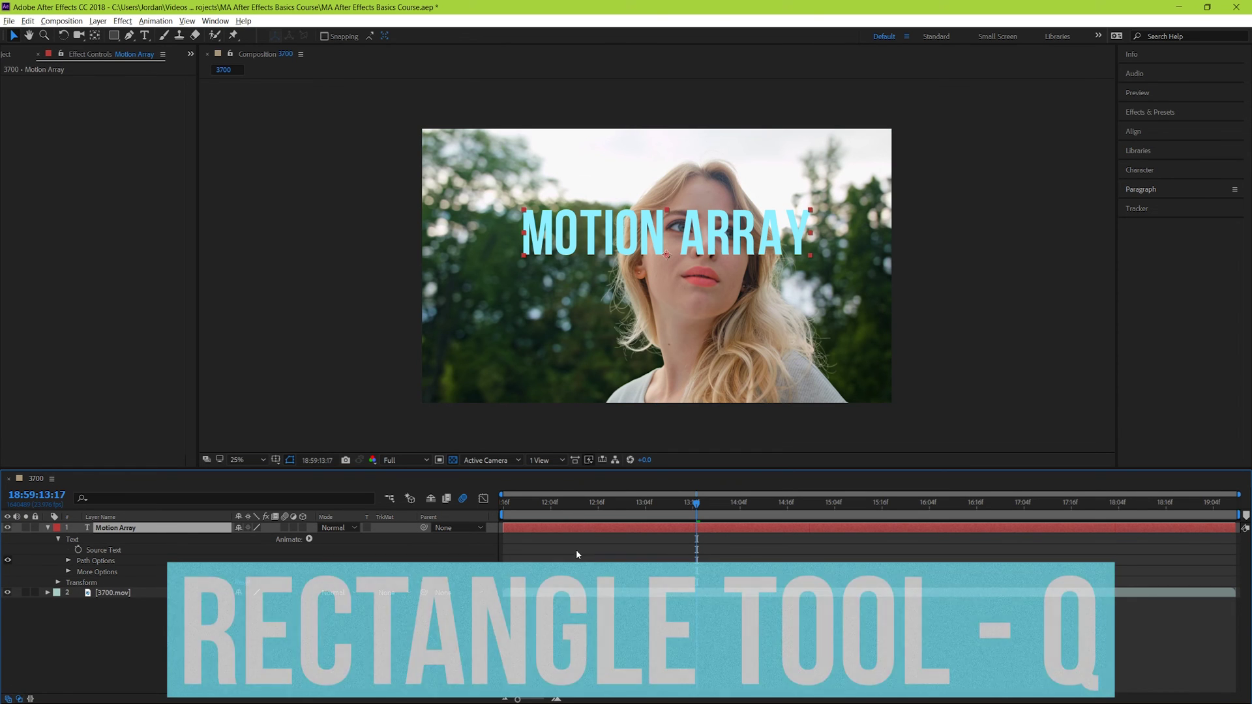
key("q")
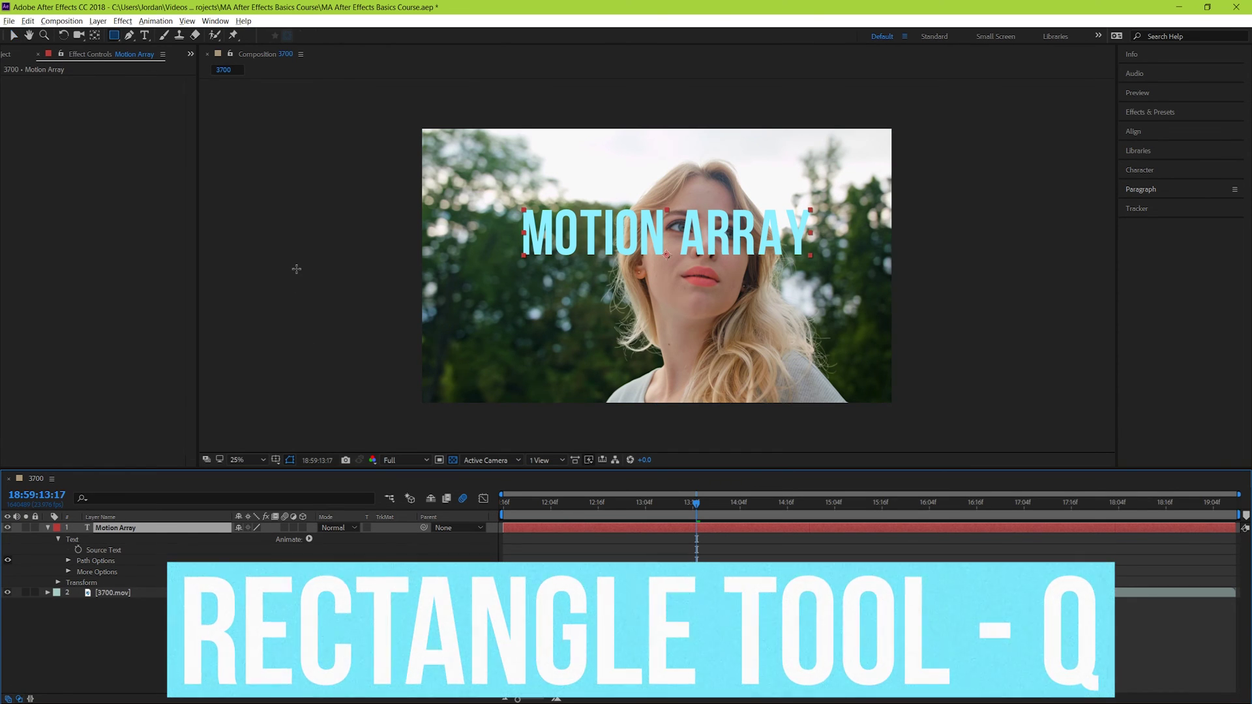
left_click(586, 634)
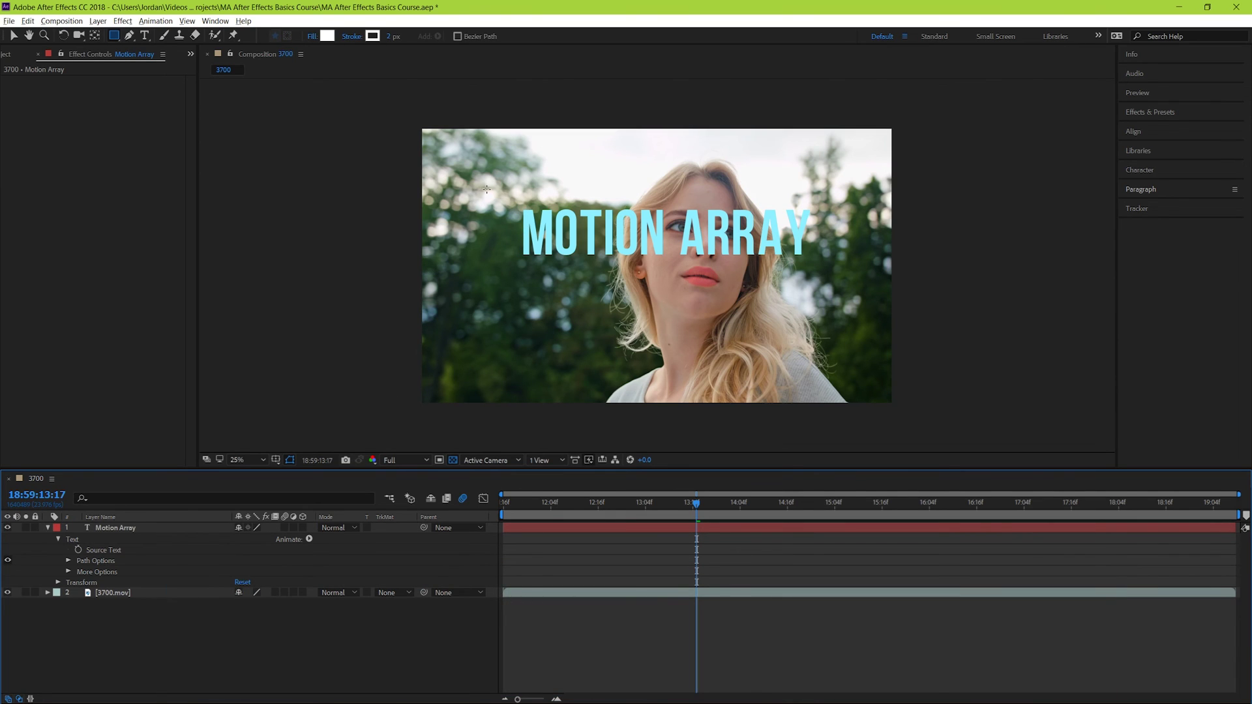
Step: Draw a white rectangle over the title area and move Shape Layer 1 below the Motion Array layer
left_click_drag(505, 197, 824, 268)
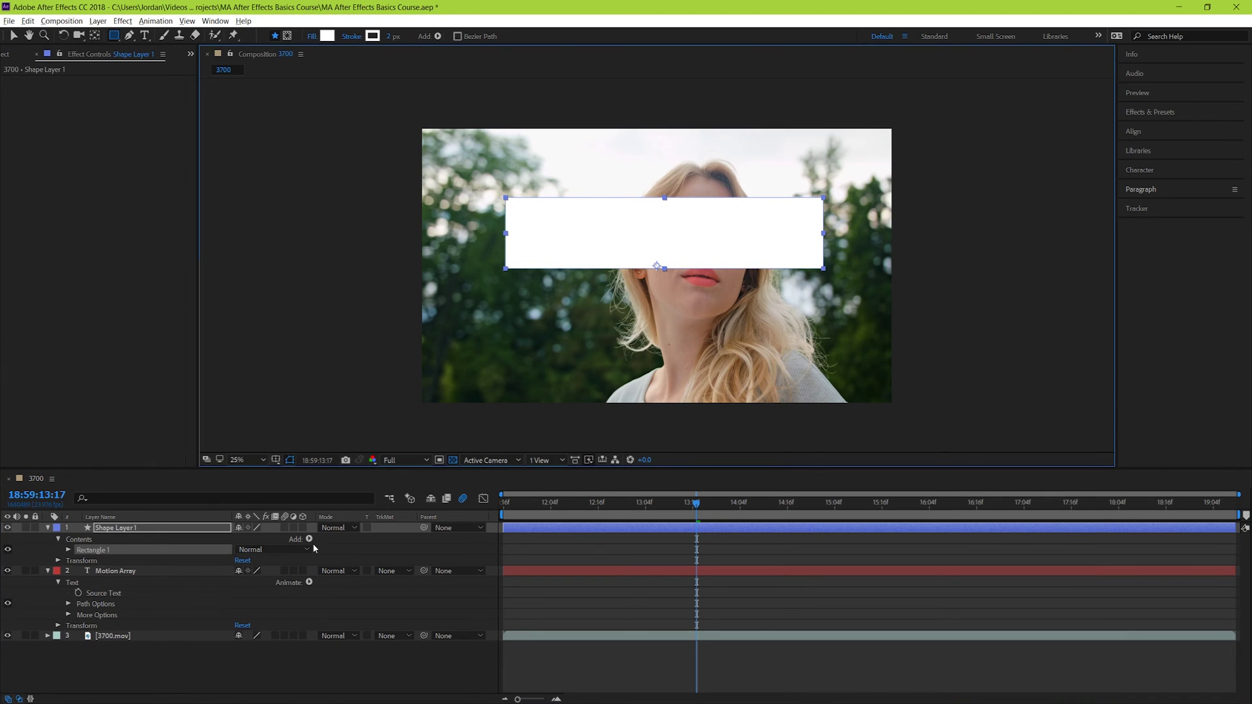
key("v")
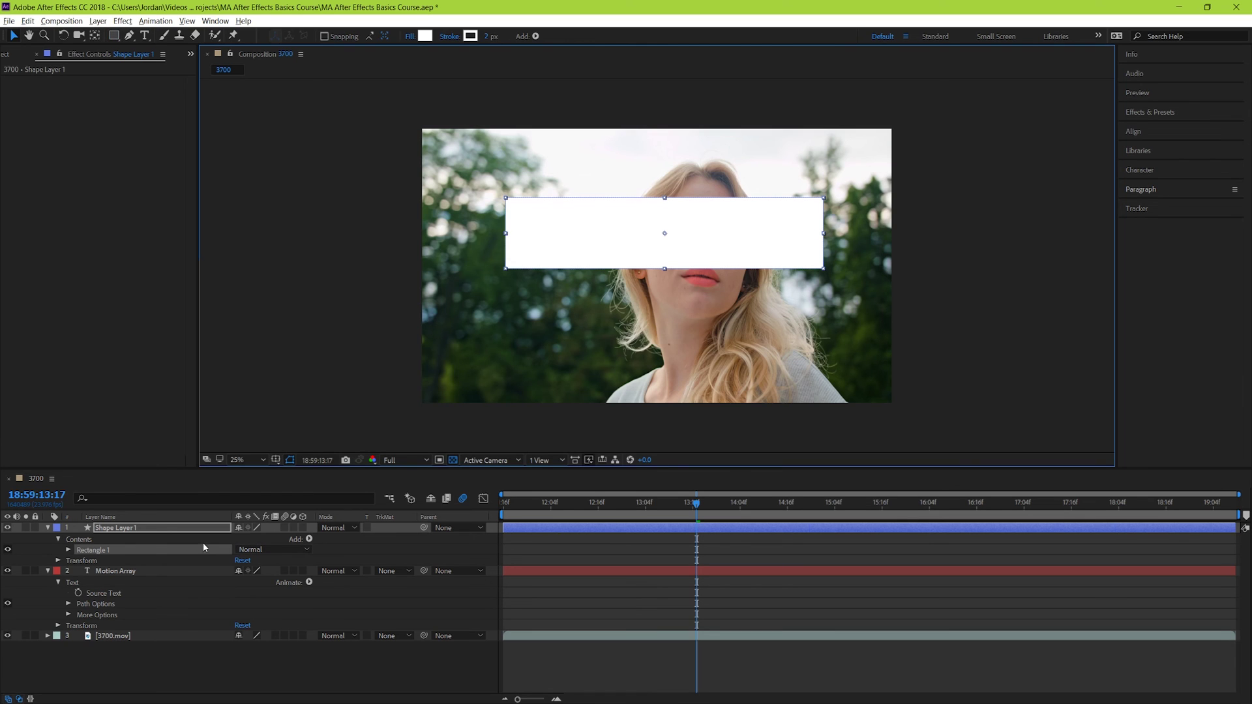
left_click_drag(124, 529, 120, 576)
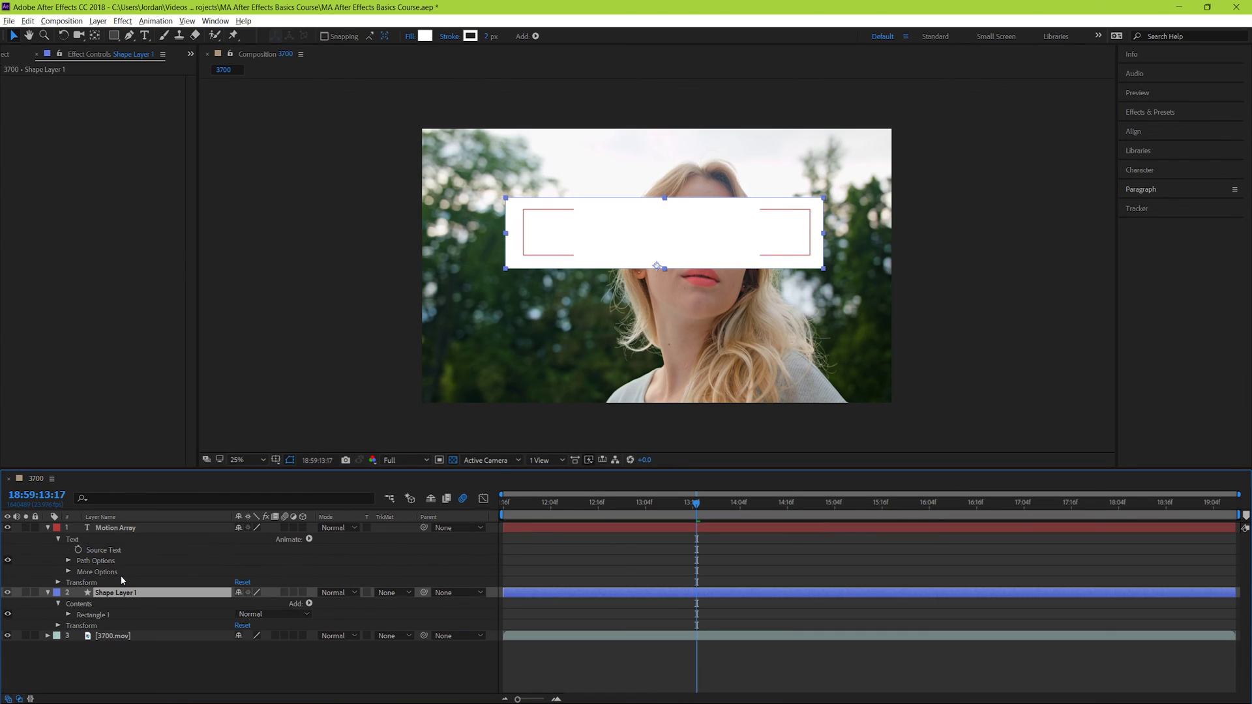
left_click(300, 685)
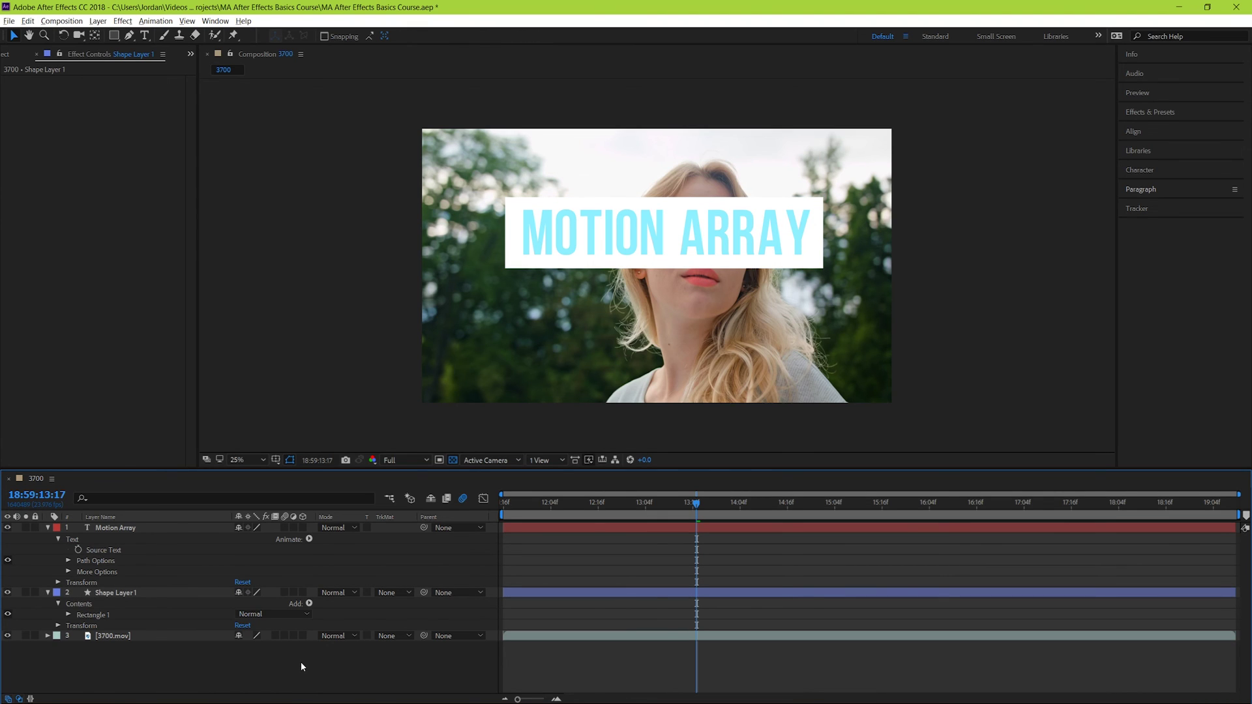
Step: Give Shape Layer 1's rectangle a coral FF6767 fill, then also select the text layer
left_click(581, 593)
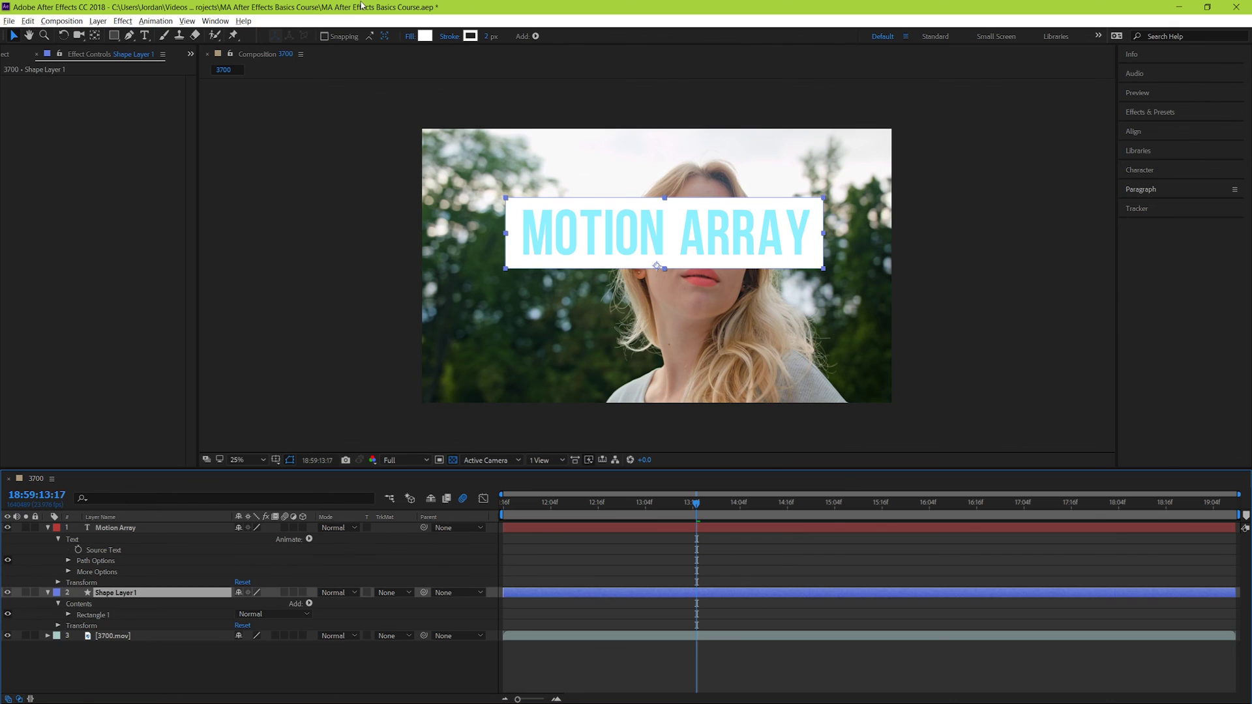
left_click(425, 36)
mouse_move(621, 361)
left_mouse_down()
mouse_move(609, 335)
mouse_move(647, 329)
left_mouse_up()
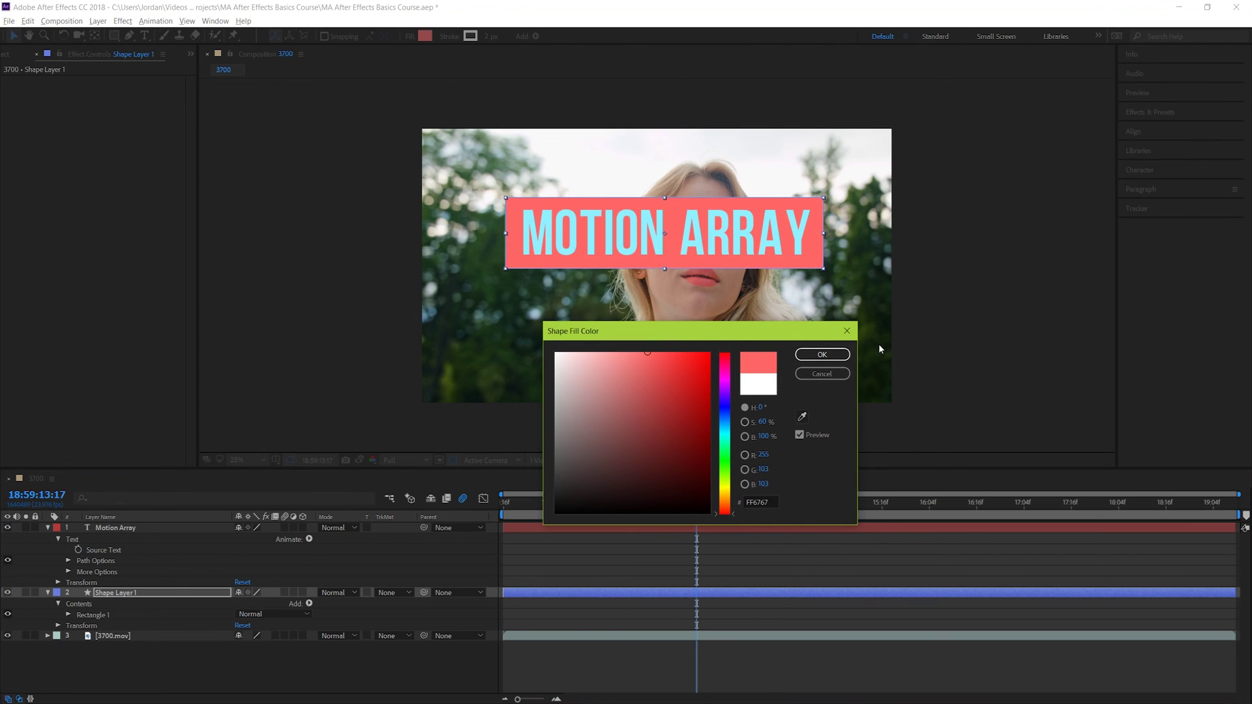
left_click(833, 357)
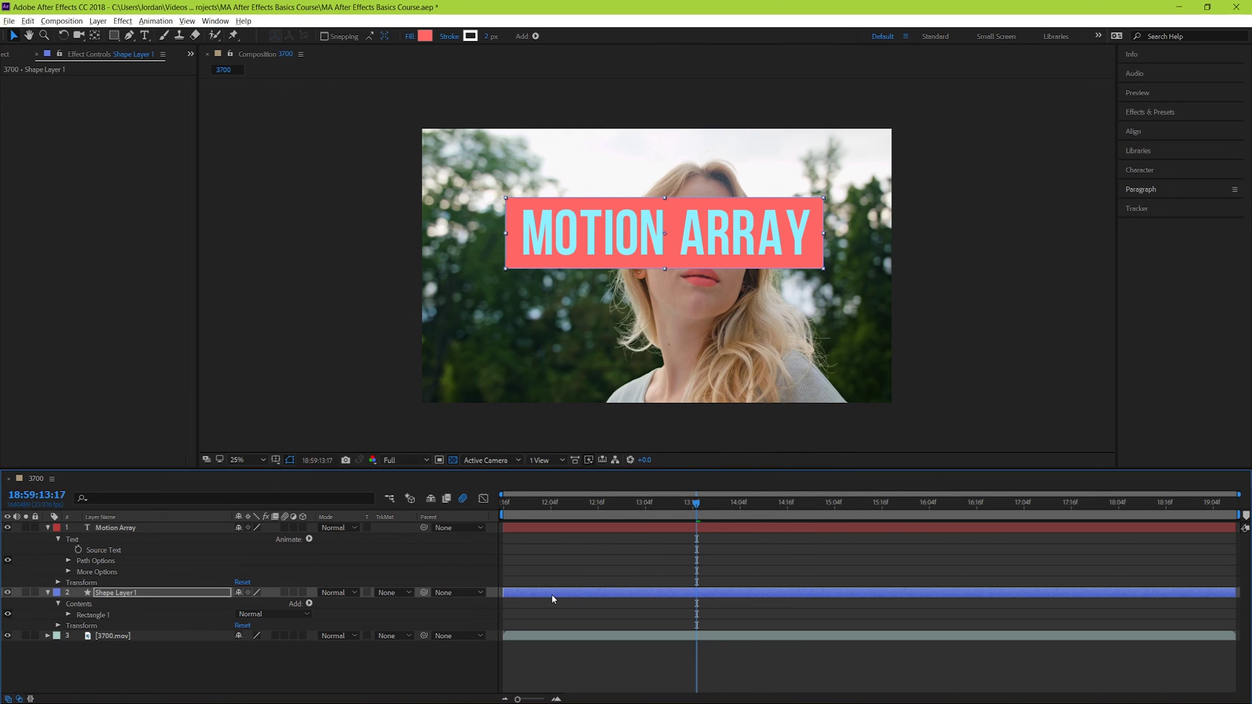
left_click(542, 525, "ctrl")
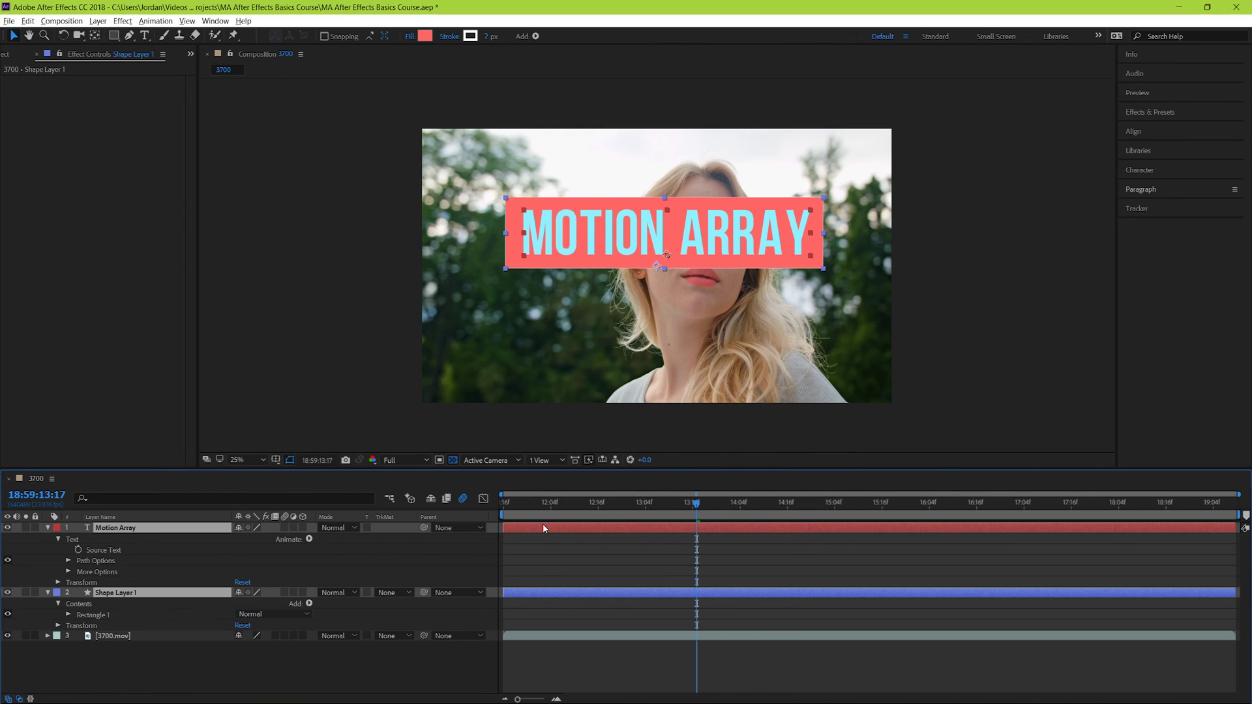
Step: Pre-compose the MOTION ARRAY text and Shape Layer 1 into a comp named 'text and background'
right_click(545, 533)
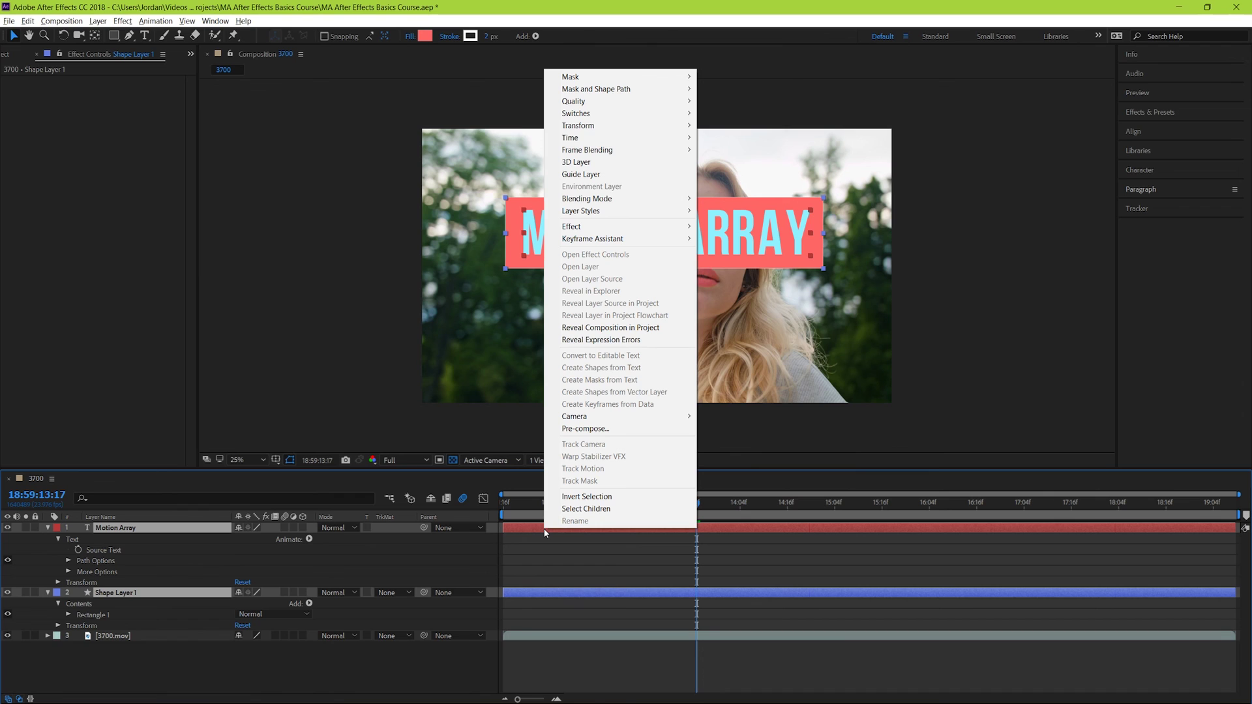
left_click(585, 428)
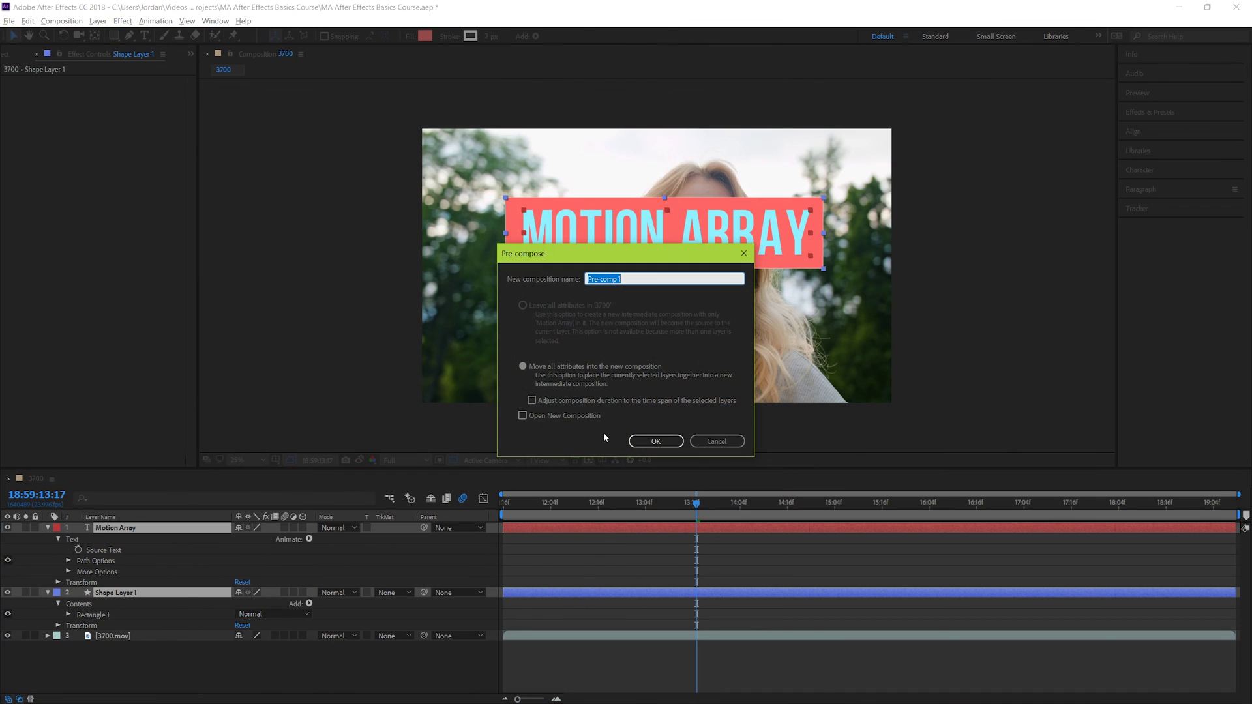
type("text and background")
left_click(647, 440)
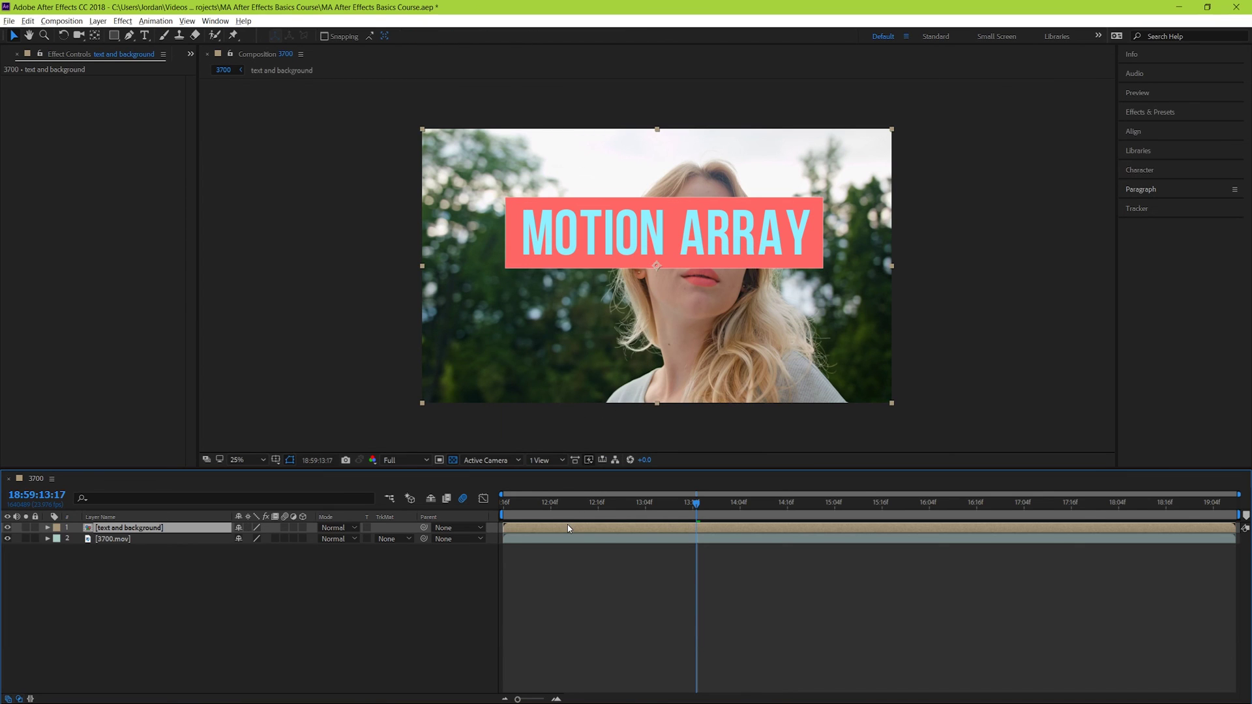
Step: Move the 'text and background' precomp down-left and scale it from 74% to 64%
left_click_drag(601, 253, 530, 350)
key("s")
left_click(252, 538)
type("74")
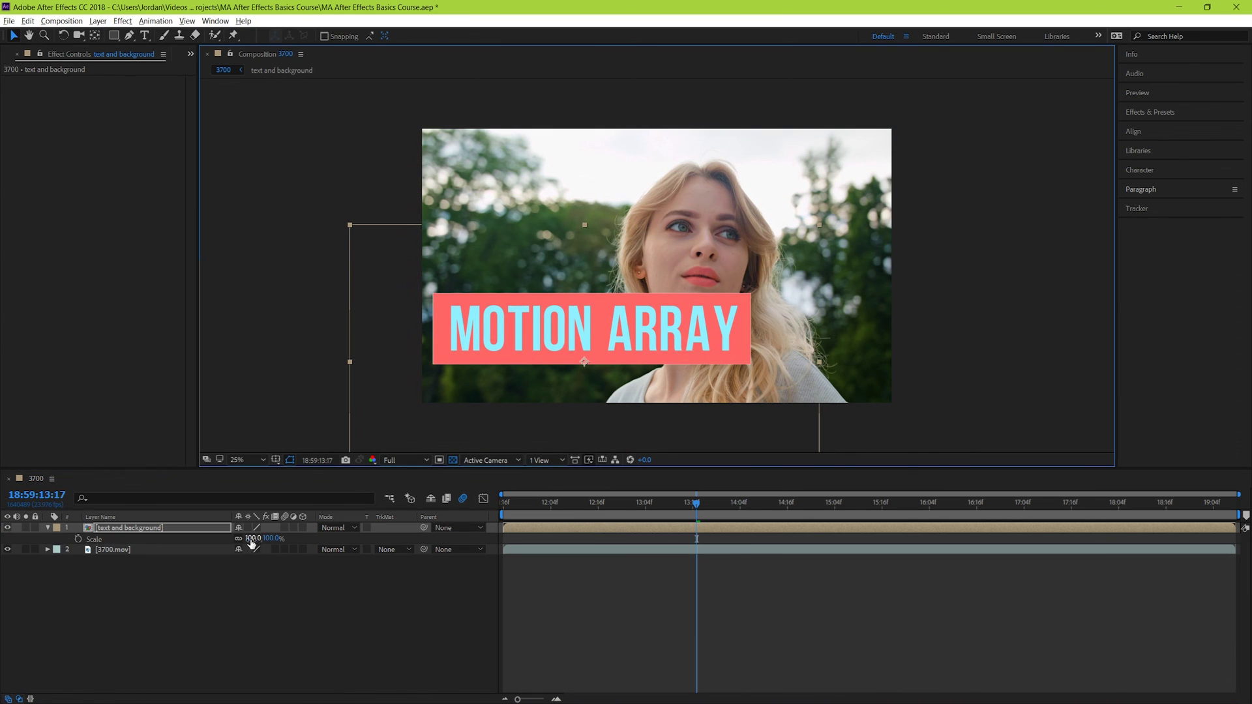
key("Return")
left_click_drag(236, 538, 228, 538)
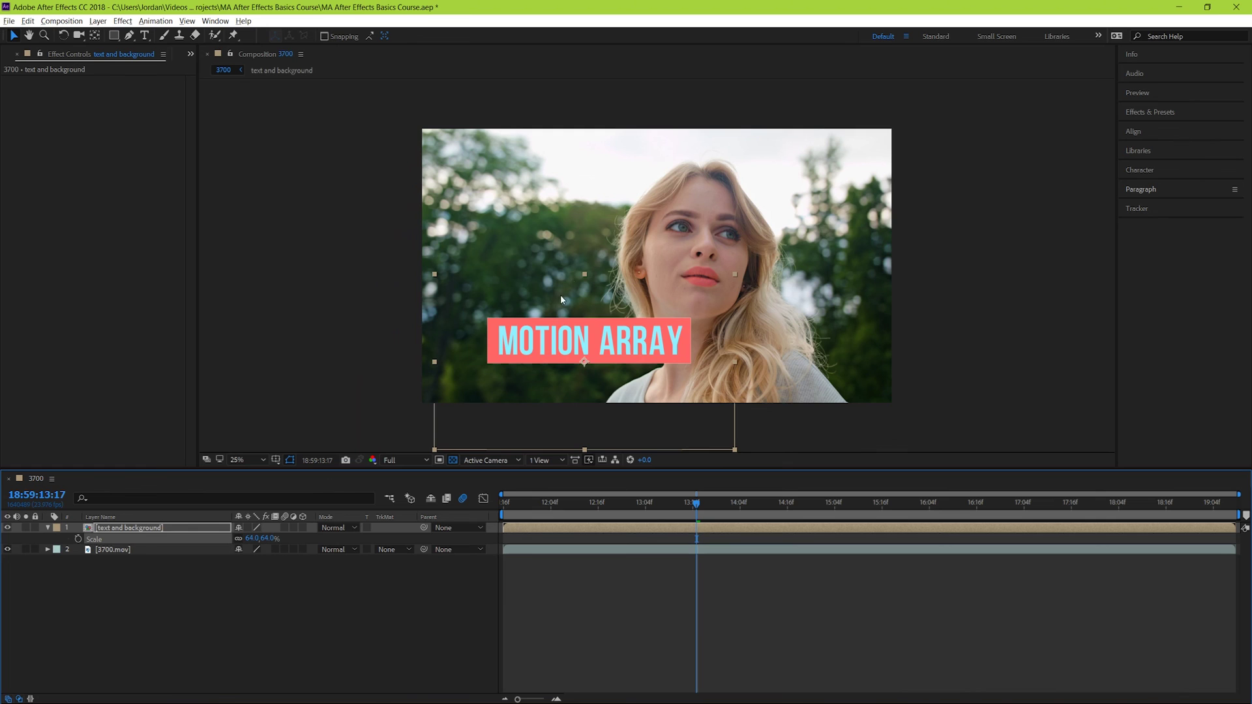
Step: Shift the precomp into the lower-left corner, deselect it, and preview from the start
left_click_drag(593, 349, 535, 354)
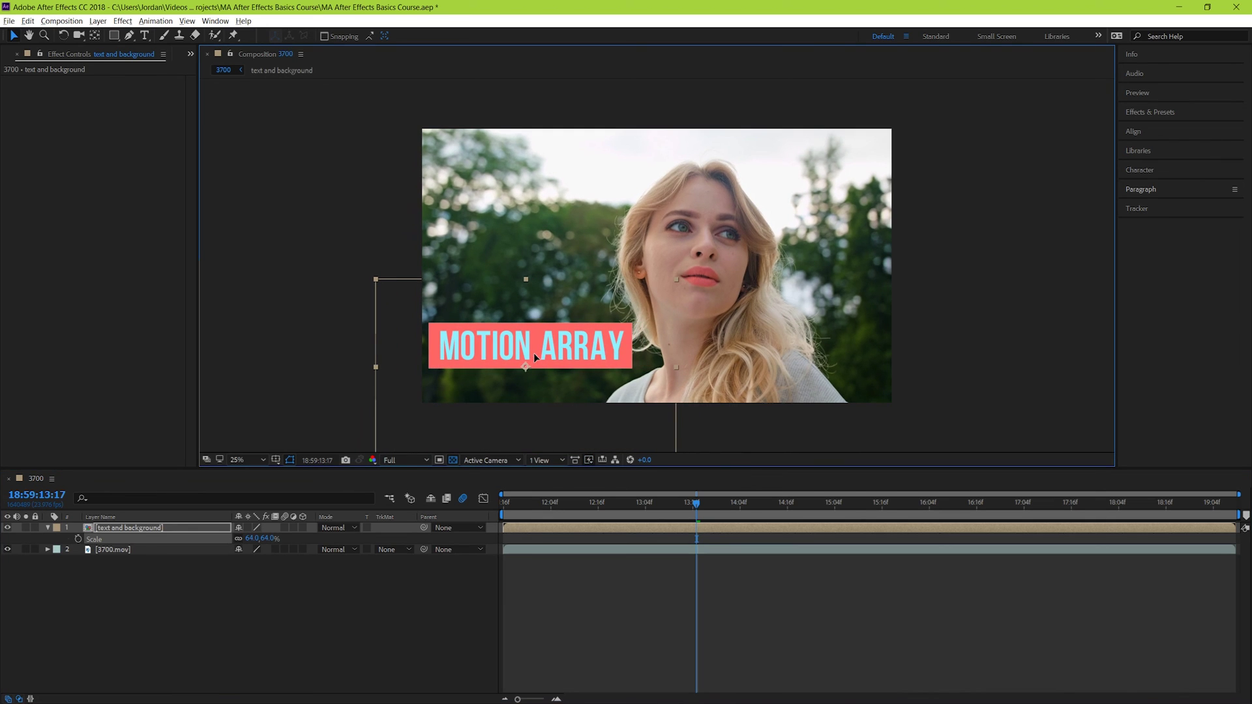
left_click(613, 639)
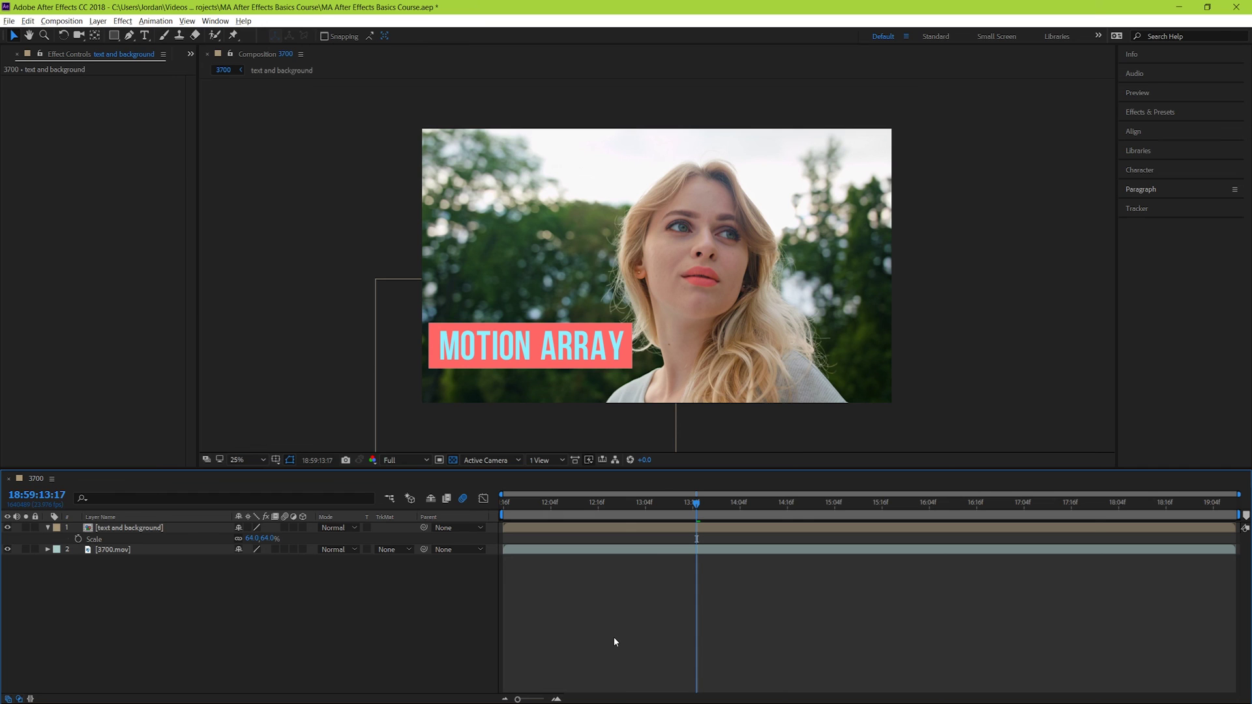
left_click(520, 503)
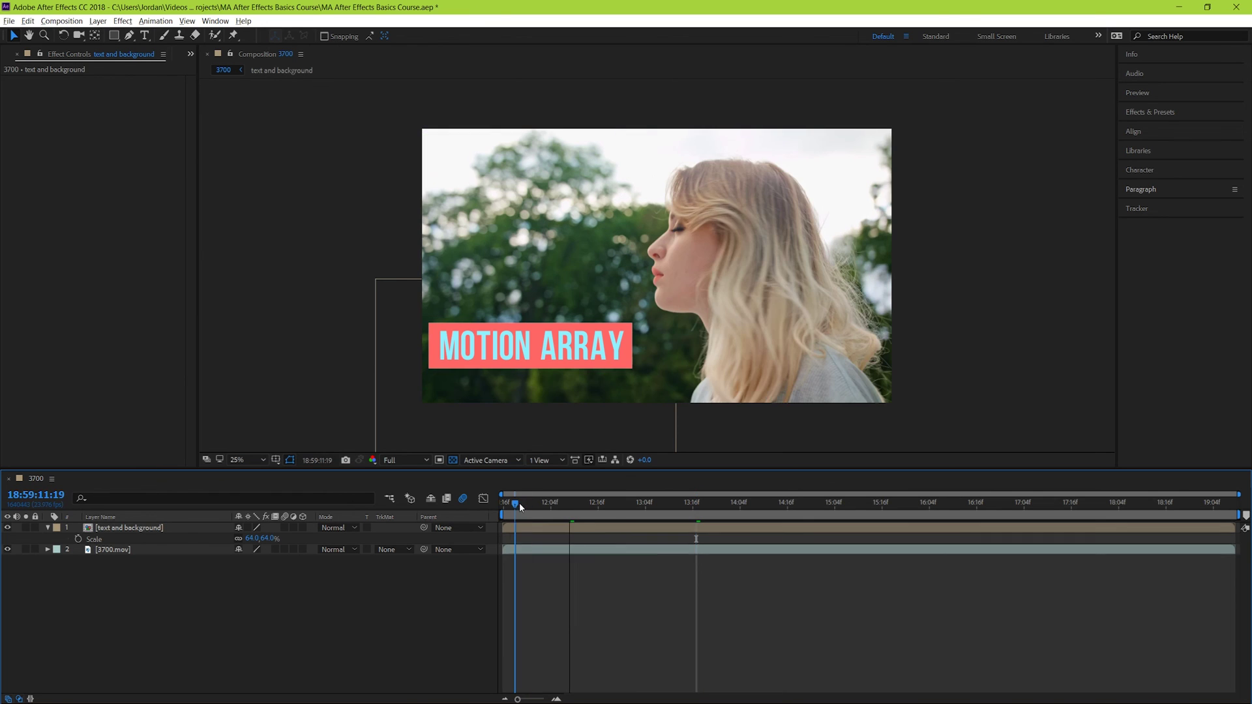